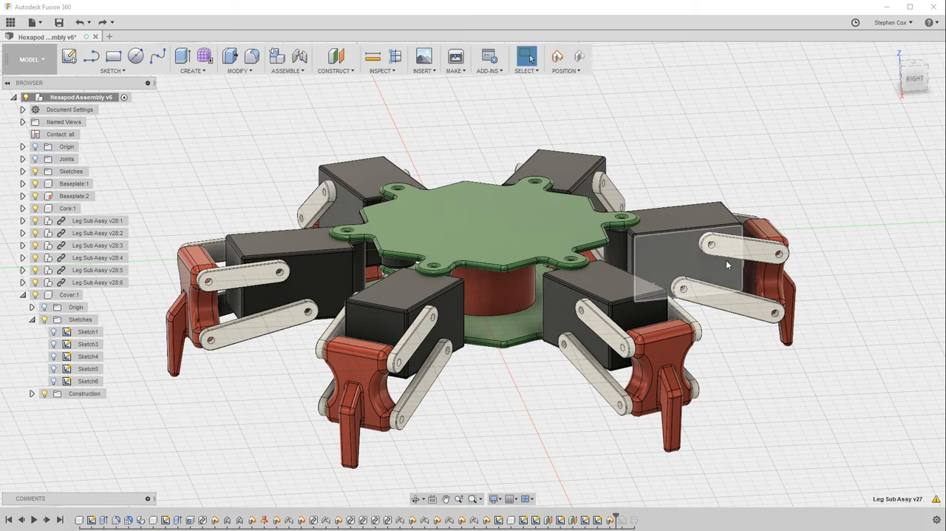
Swing the nearest leg sub-assembly around its joint to exercise its movement
drag(673, 328, 664, 370)
mouse_move(619, 298)
mouse_down()
mouse_move(606, 300)
mouse_move(637, 295)
mouse_up()
drag(685, 336, 679, 359)
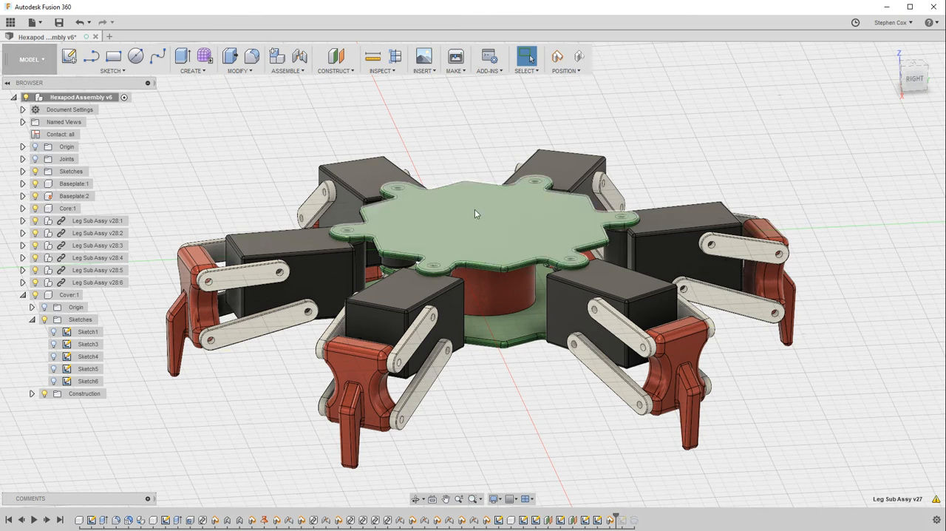
Insert the Arduino Uno from the X_Hexapod project into the assembly and move it above the upper plate
click(9, 23)
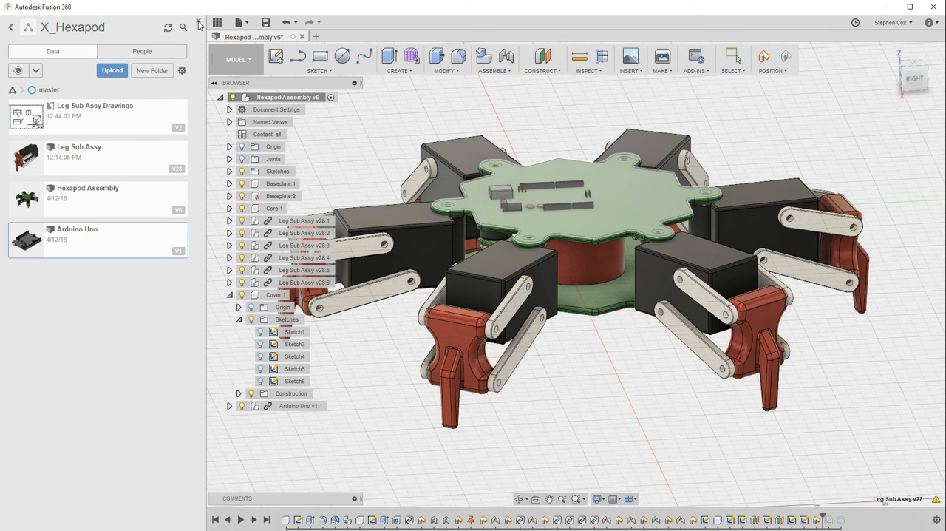
click(198, 23)
drag(440, 187, 439, 78)
click(843, 315)
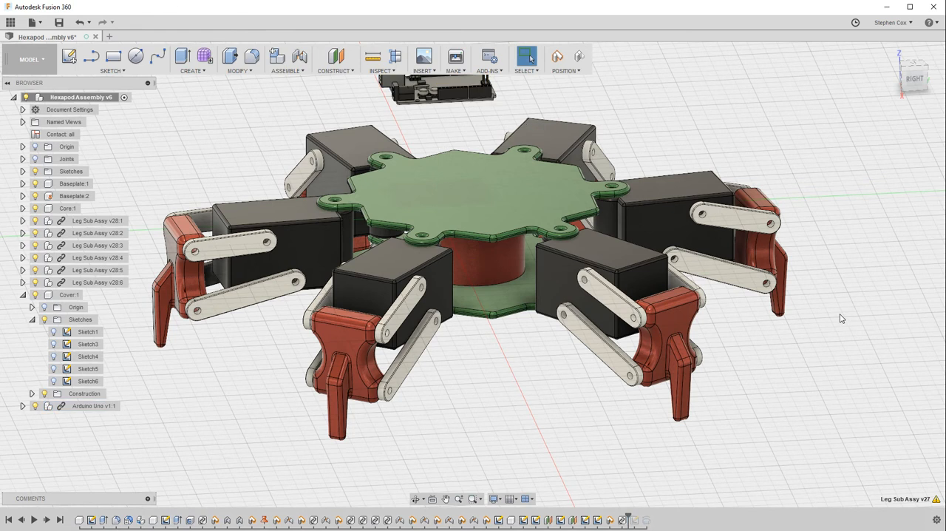
Mount the Arduino Uno on the upper plate with a rigid joint between the plate's top face centre and the board's underside
click(285, 70)
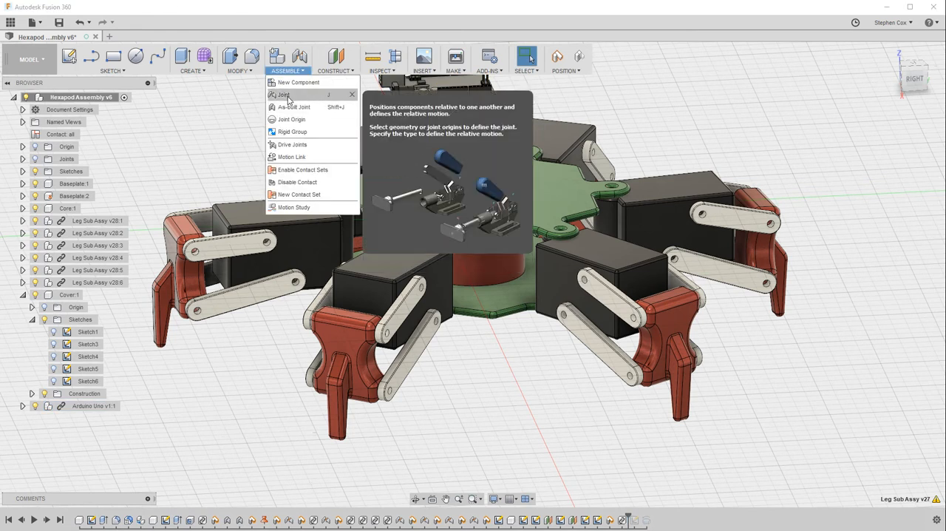
click(288, 99)
click(539, 287)
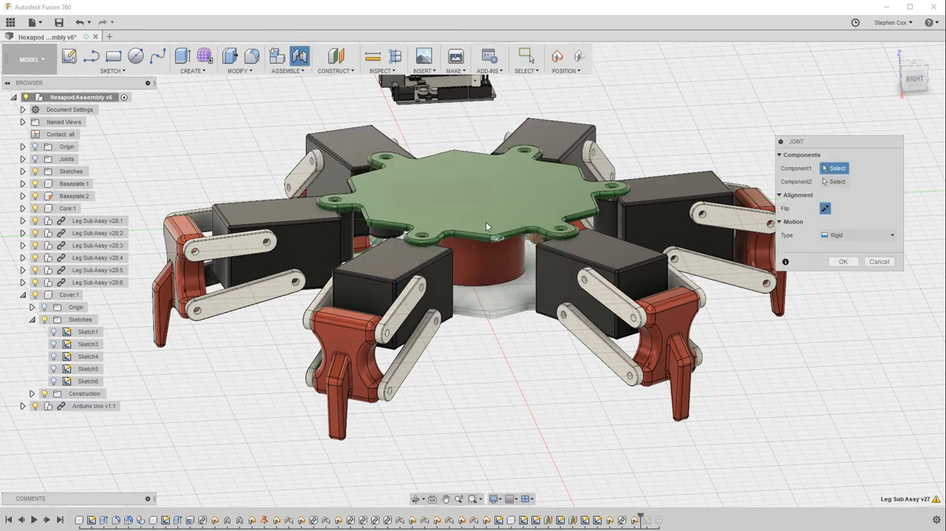
click(476, 197)
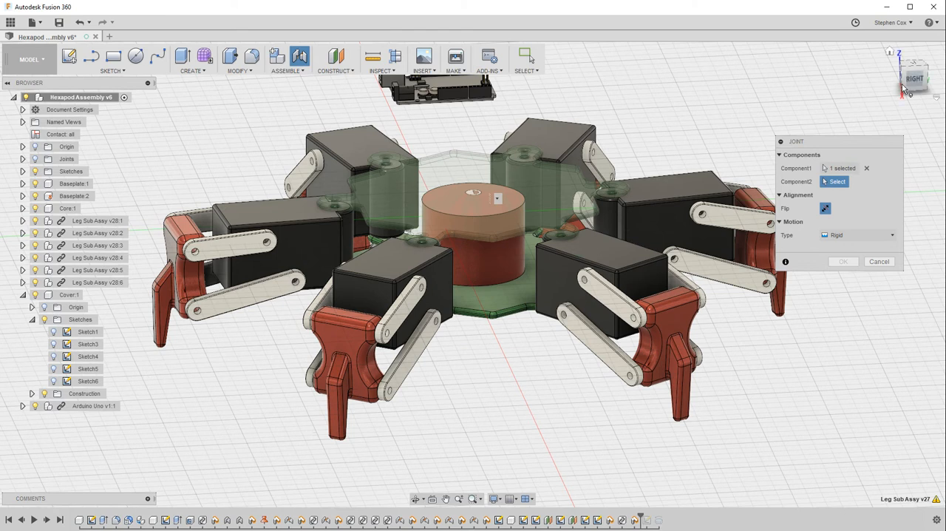
drag(914, 80, 911, 34)
scroll(498, 218, up, 1)
middle_drag(498, 217, 498, 302)
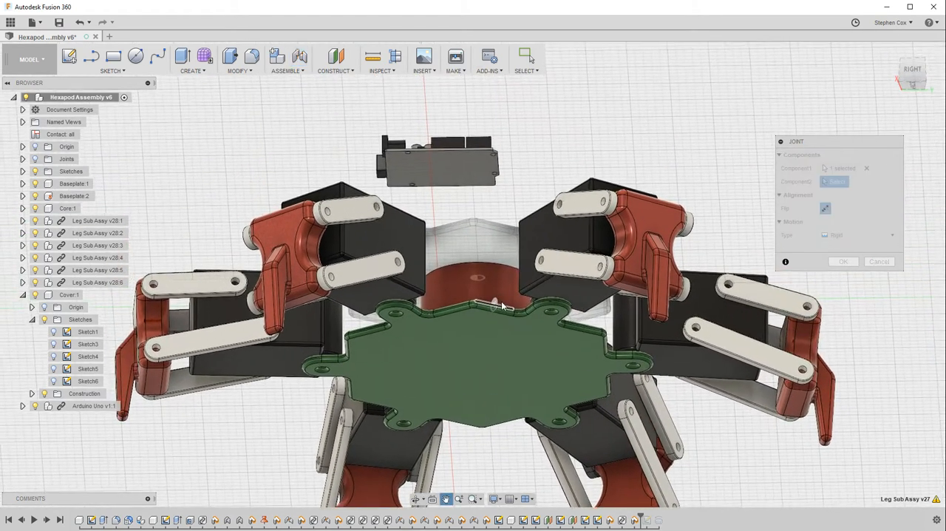
scroll(498, 302, down, 1)
click(451, 184)
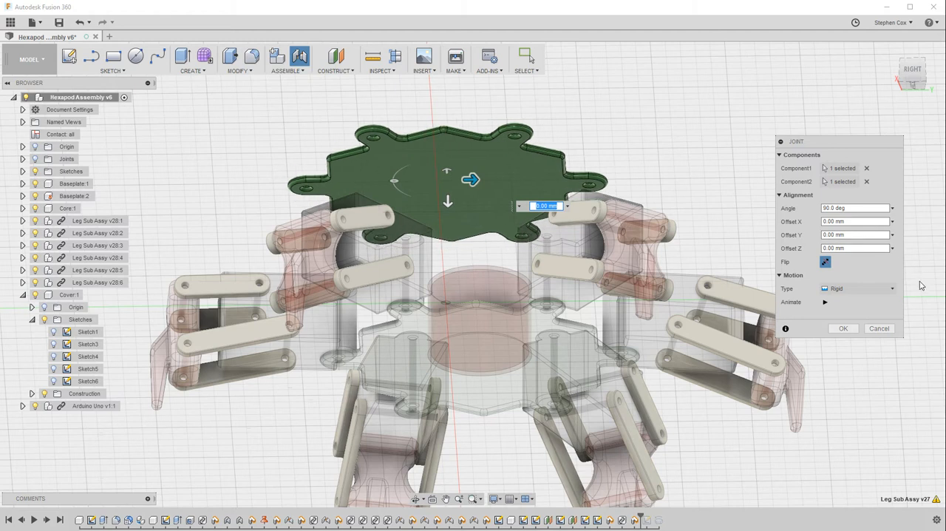
click(845, 330)
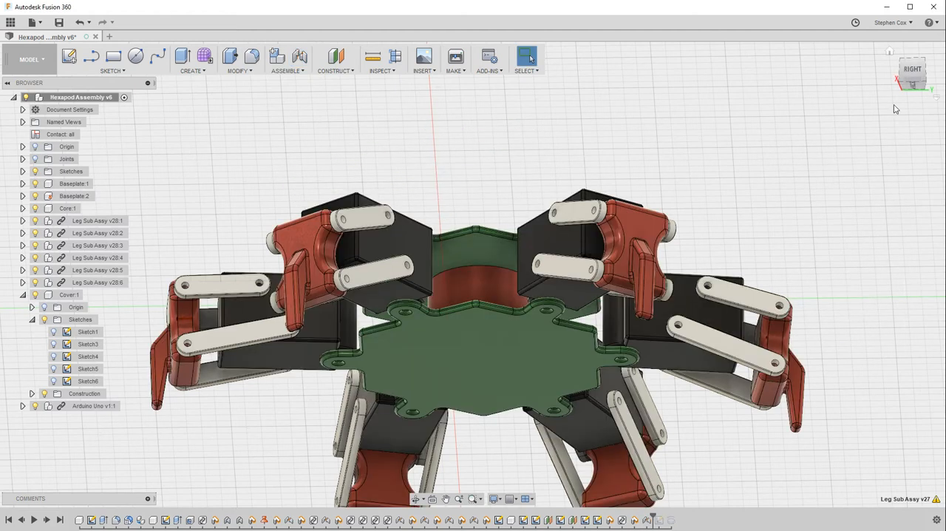
click(909, 74)
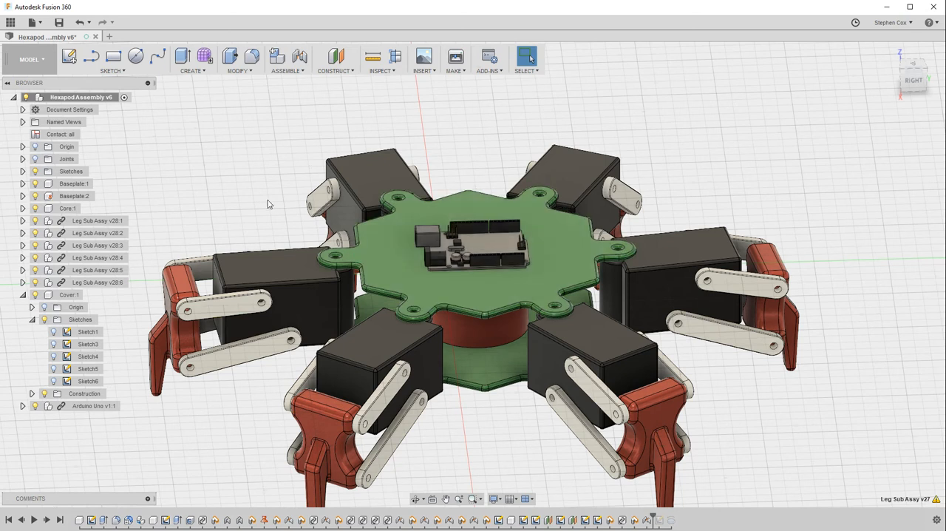
Activate the Cover component for editing within the assembly
click(88, 295)
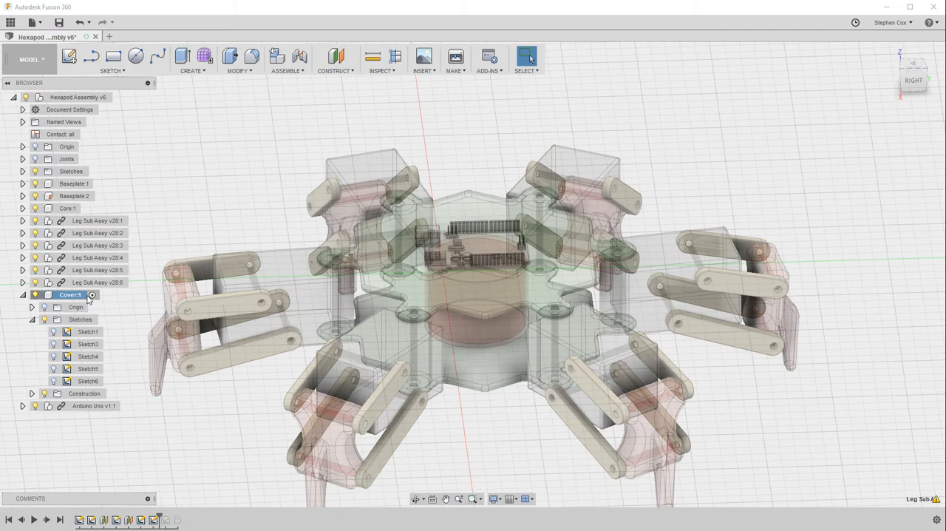
mouse_move(915, 83)
mouse_down()
mouse_move(912, 64)
mouse_move(920, 68)
mouse_move(911, 81)
mouse_up()
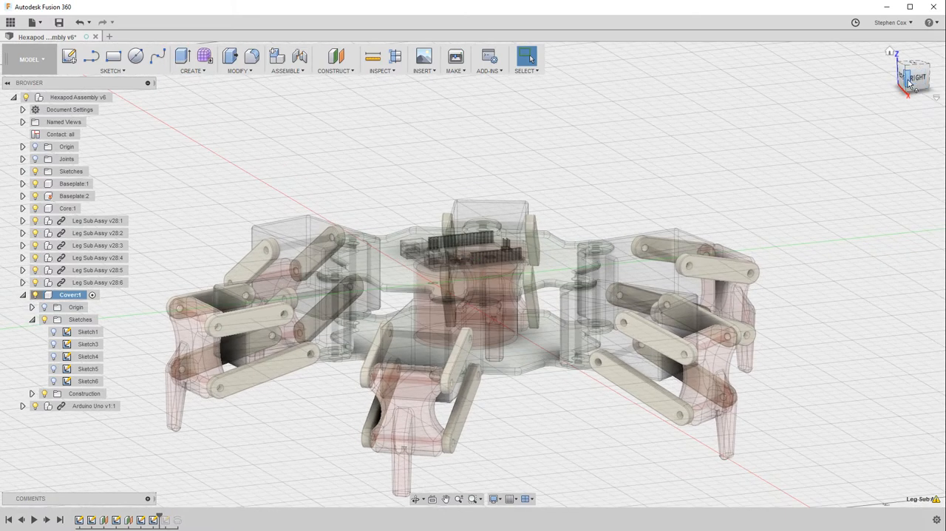
click(202, 72)
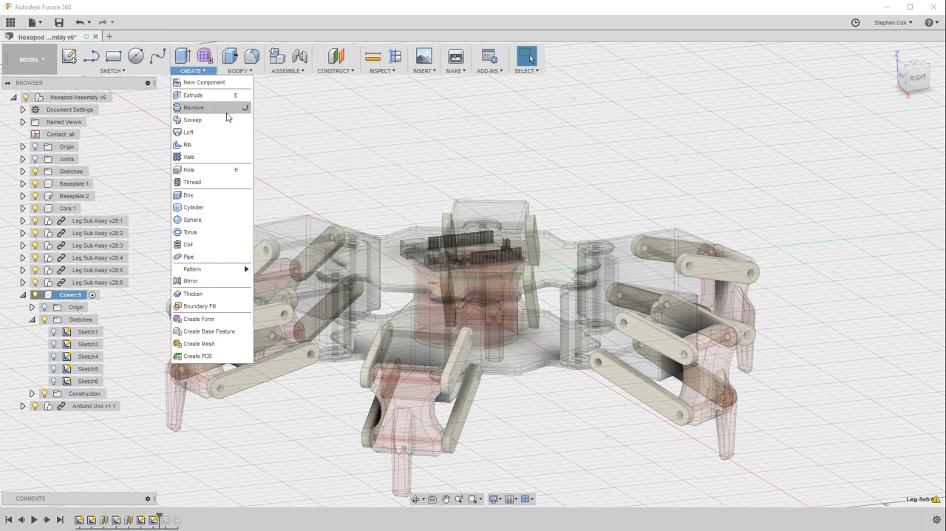
click(298, 139)
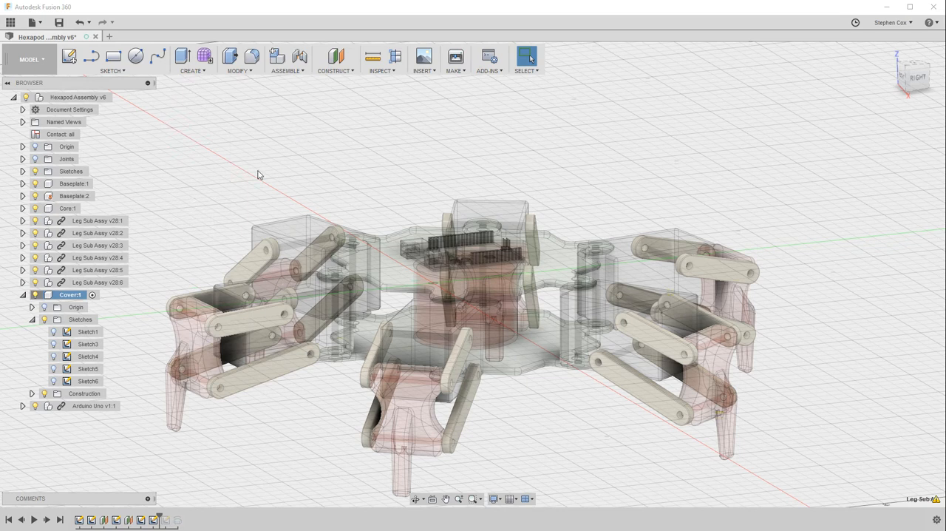
Show Sketch1 and try revolving its curved profile 360 degrees about the horizontal base line as a new body
click(52, 332)
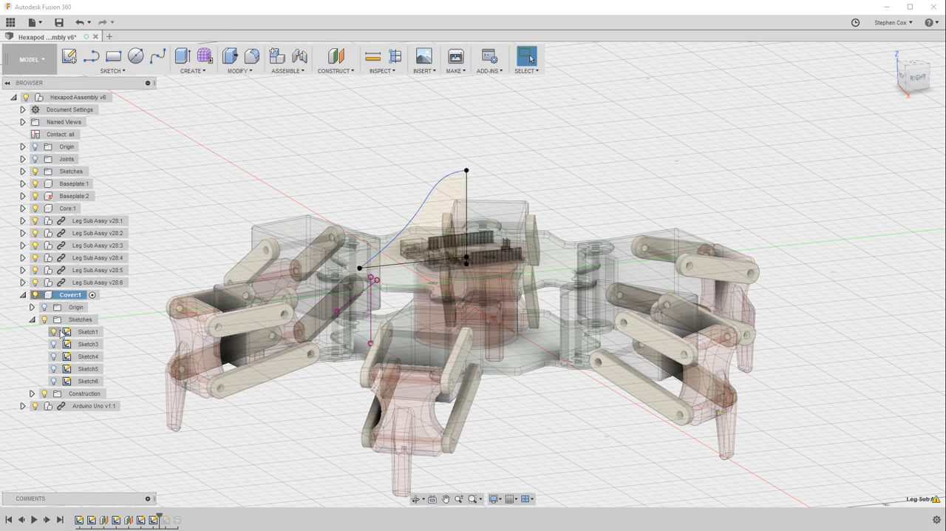
click(920, 83)
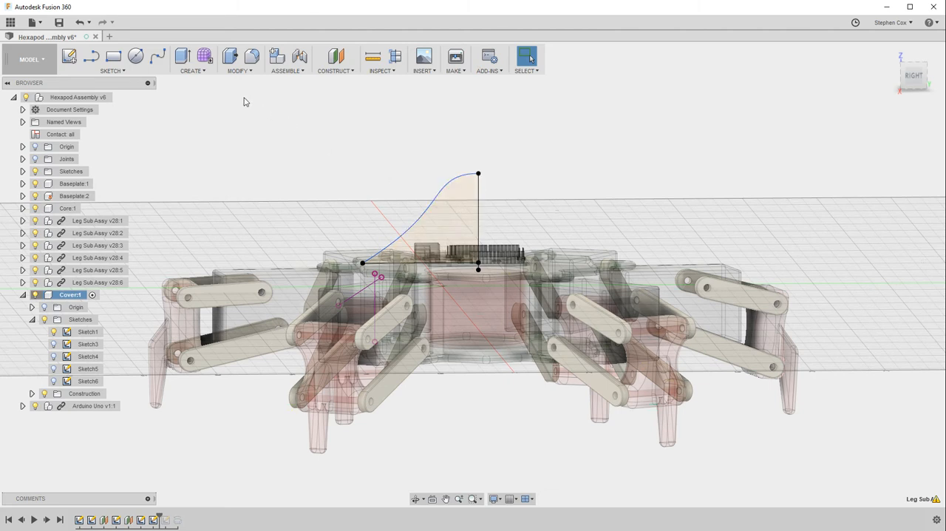
click(192, 71)
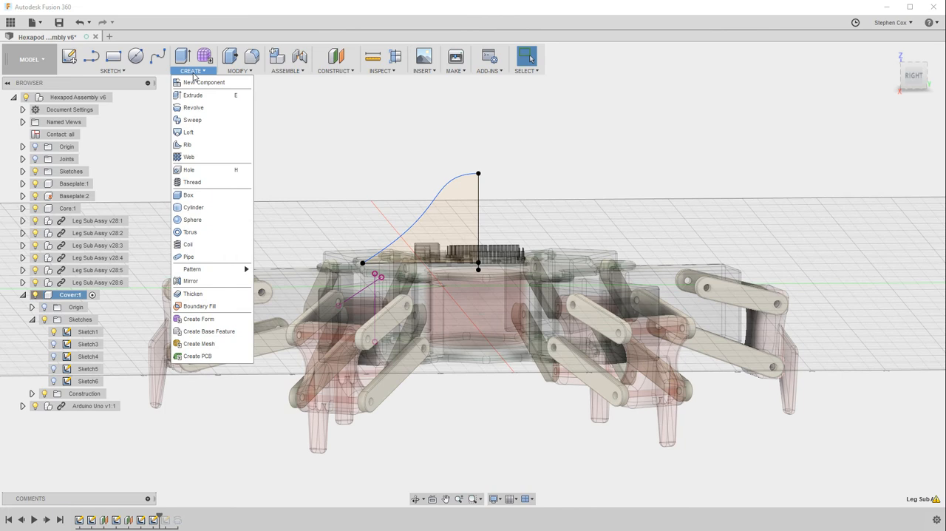
click(193, 107)
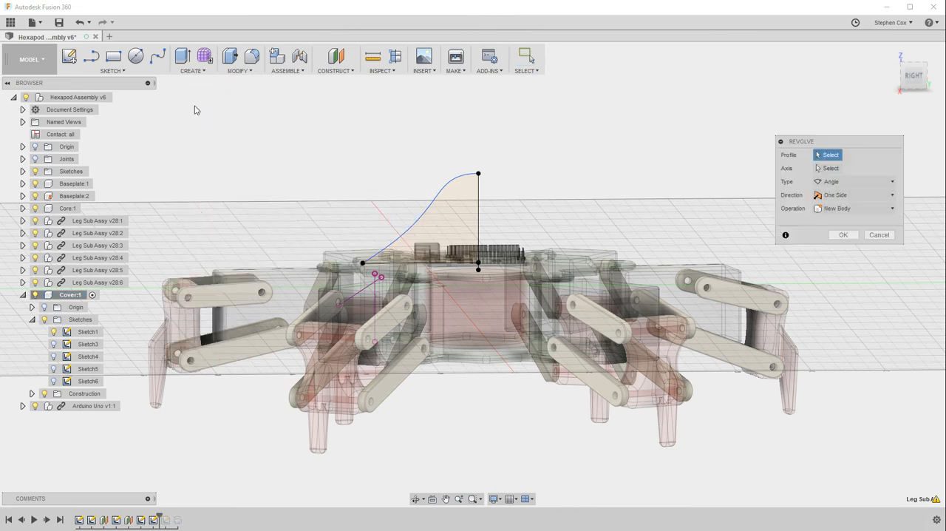
click(456, 224)
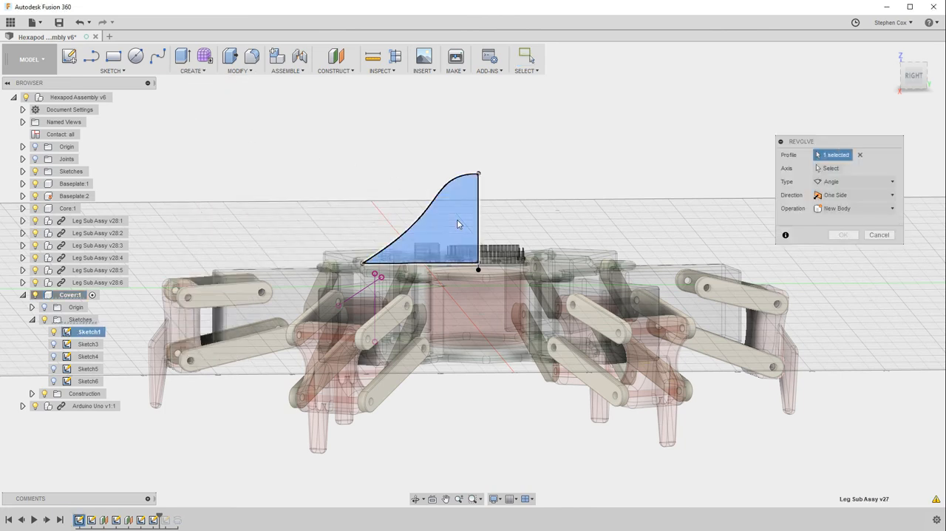
mouse_move(915, 76)
mouse_down()
mouse_move(923, 80)
mouse_move(914, 78)
mouse_up()
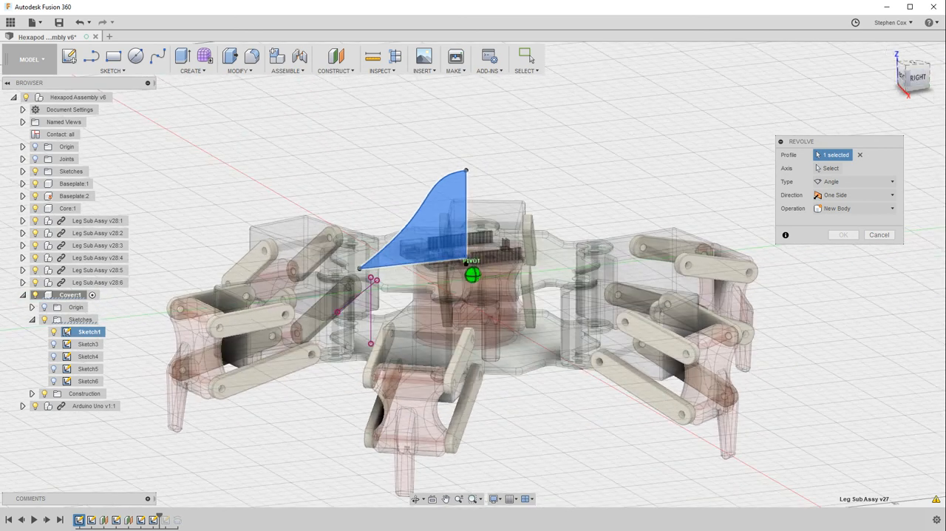
click(818, 169)
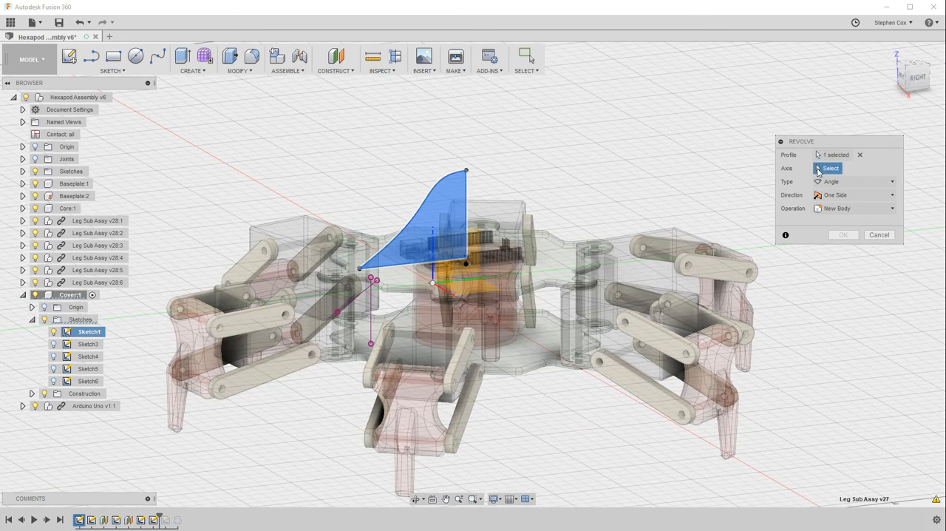
click(389, 273)
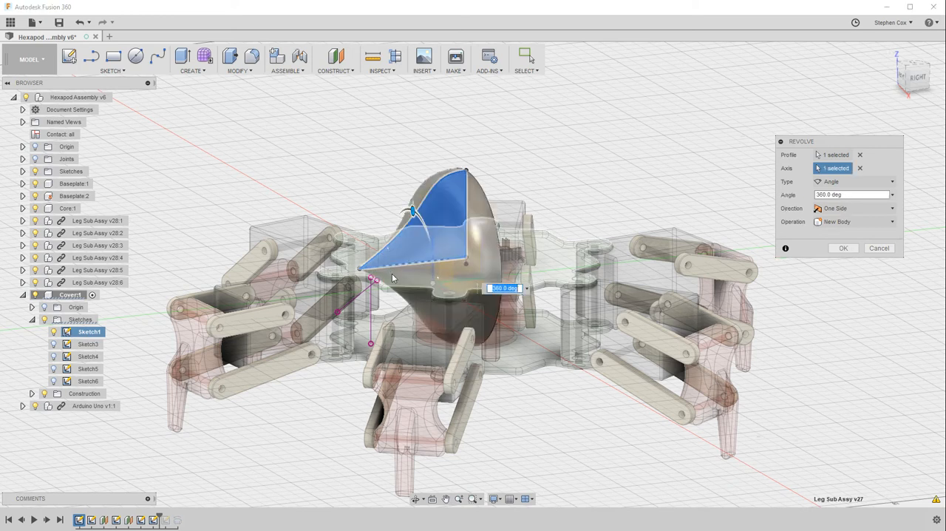
click(917, 78)
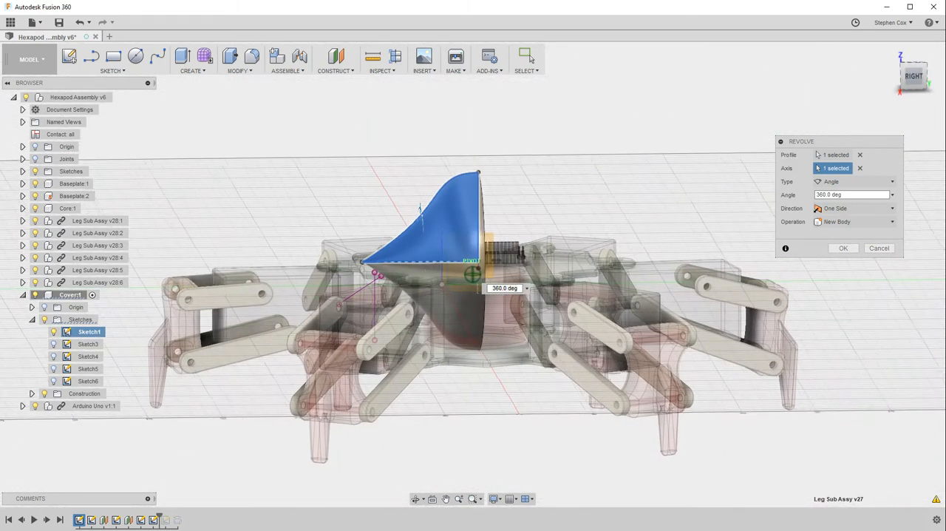
mouse_move(385, 244)
shift+middle_down()
mouse_move(318, 240)
mouse_move(473, 274)
mouse_move(378, 270)
shift+middle_up()
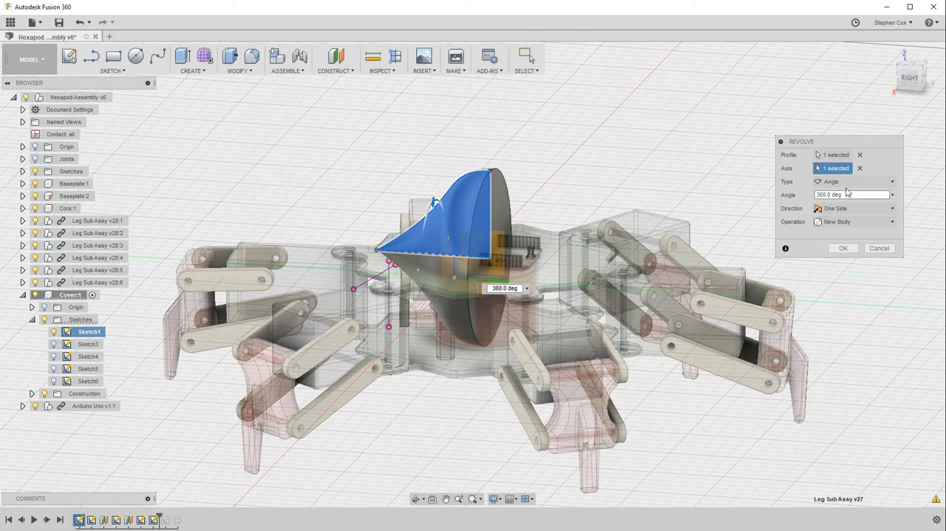
Replace the revolve axis with the profile's vertical line and create the 360-degree revolve as a new body
click(860, 168)
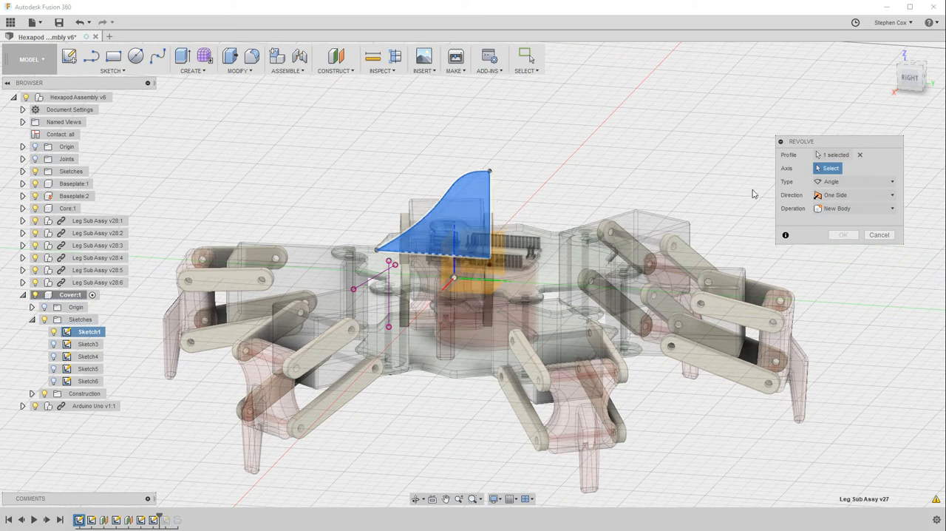
click(489, 198)
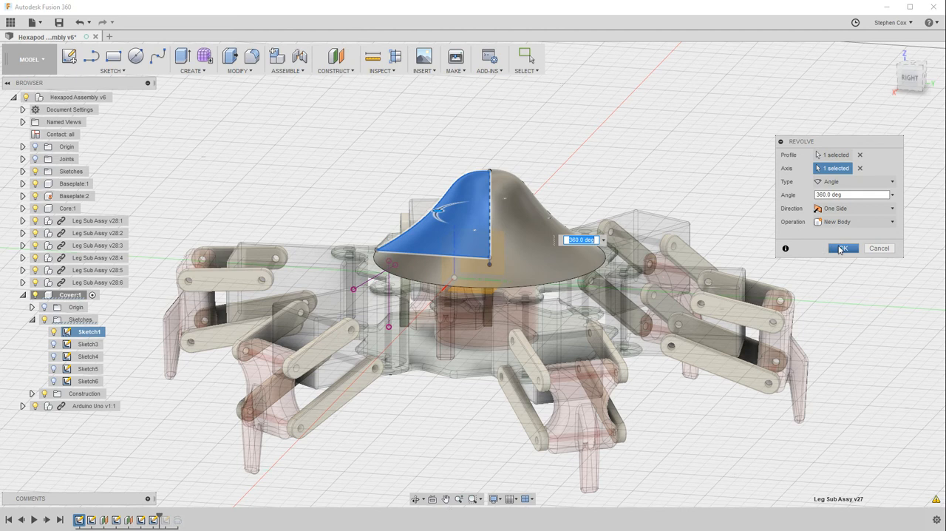
drag(910, 80, 940, 94)
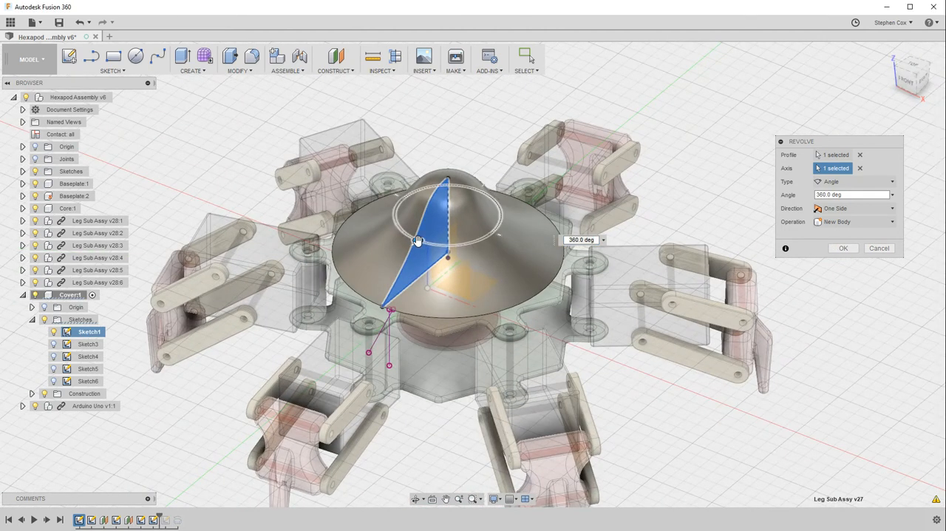
mouse_move(417, 240)
mouse_down()
mouse_move(436, 236)
mouse_move(465, 199)
mouse_move(507, 188)
mouse_move(436, 185)
mouse_move(415, 223)
mouse_move(418, 241)
mouse_up()
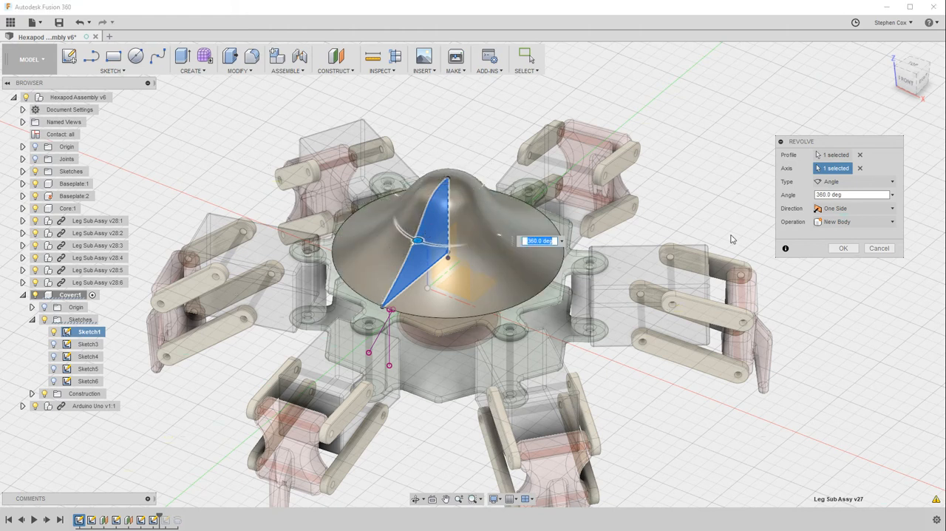
click(840, 248)
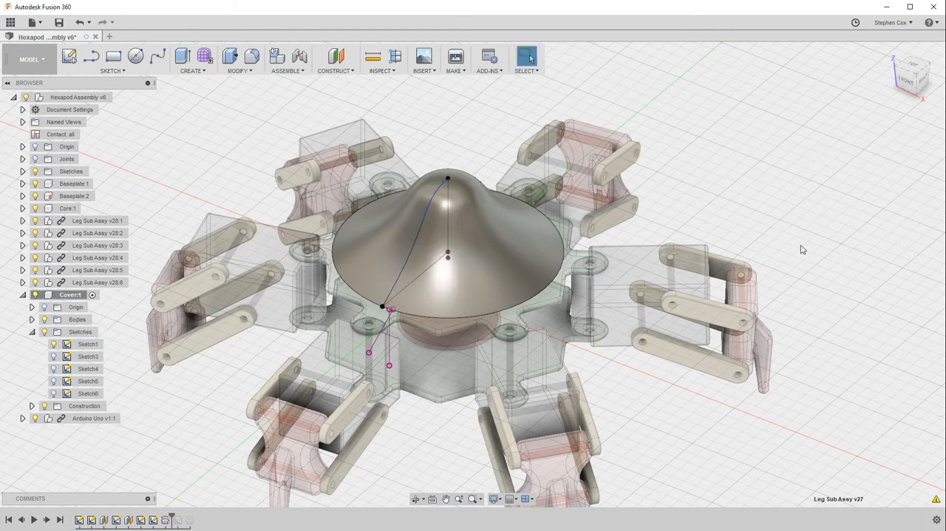
Hide Sketch1, inspect the revolved cover from another angle, and undo the revolve
click(55, 344)
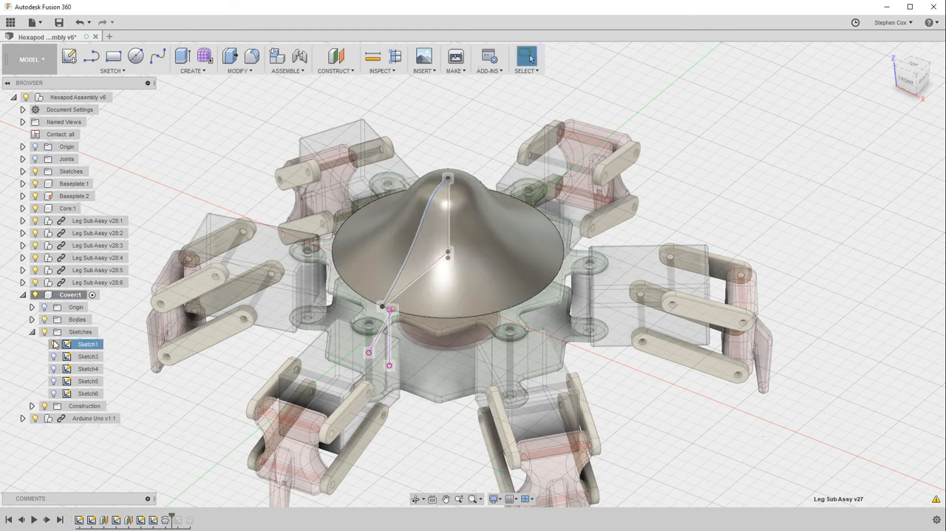
click(889, 65)
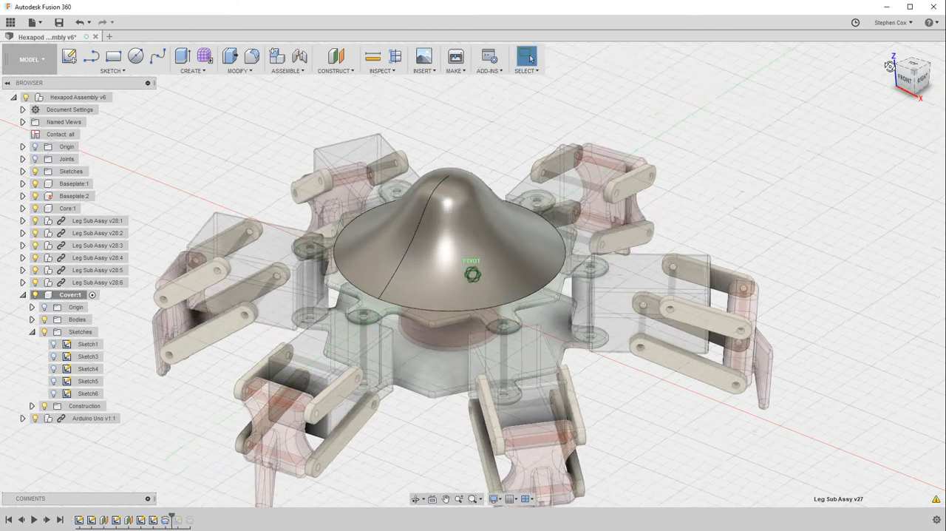
mouse_move(890, 66)
mouse_down()
mouse_move(911, 55)
mouse_move(900, 78)
mouse_up()
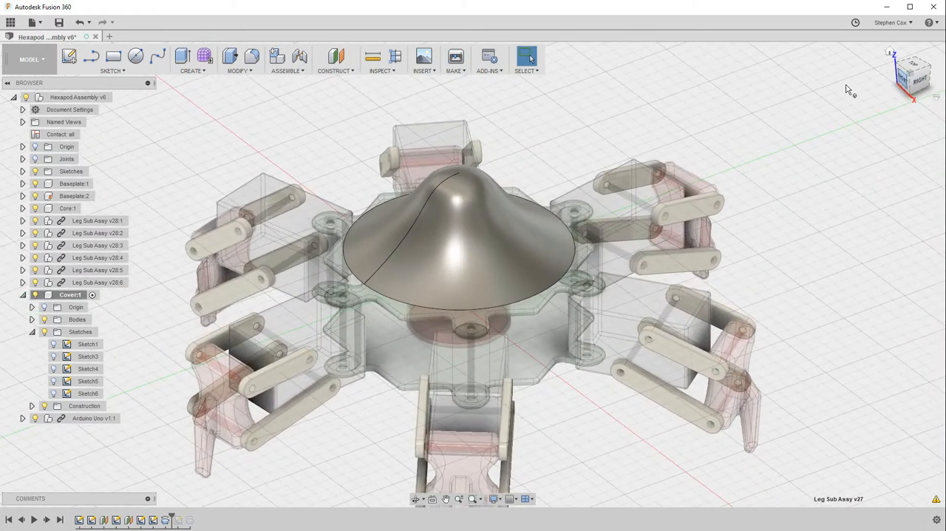
click(80, 23)
click(79, 22)
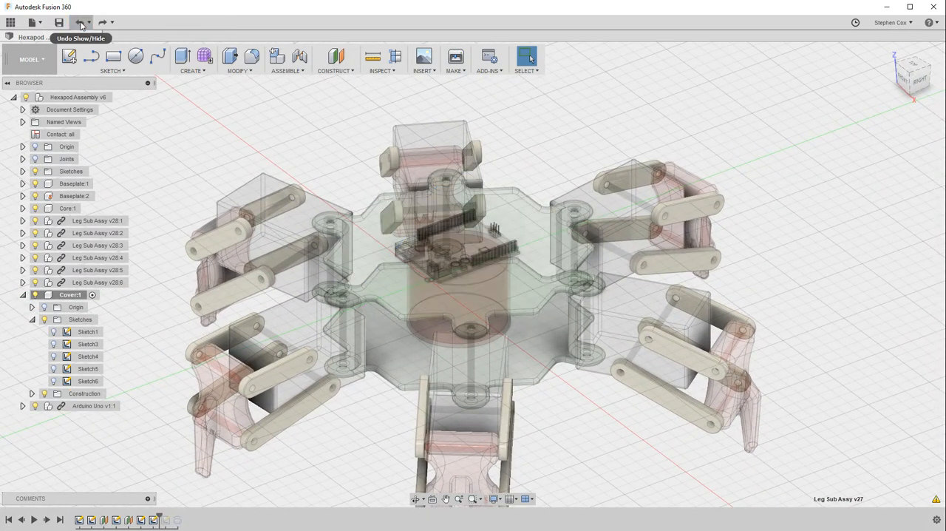
Show Sketch3, Sketch4 and Sketch5 of the Cover component
click(53, 345)
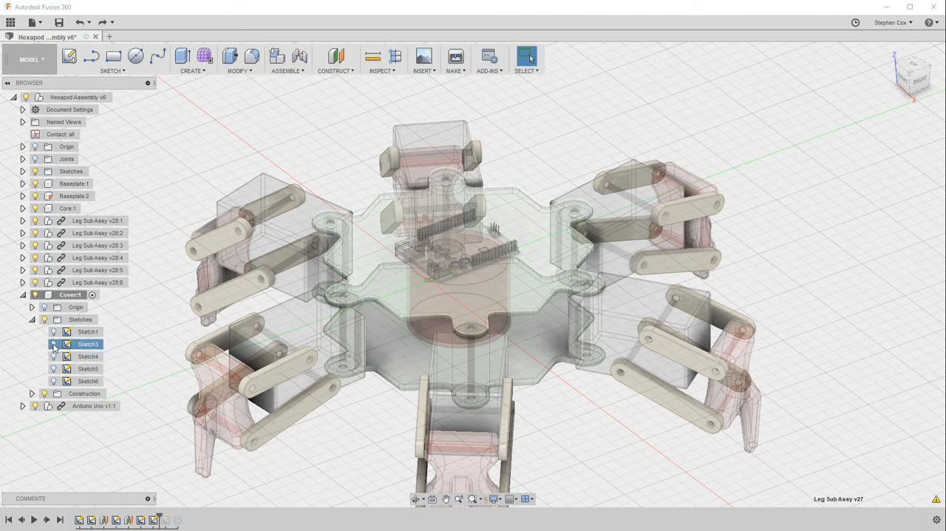
click(53, 345)
click(53, 356)
click(53, 368)
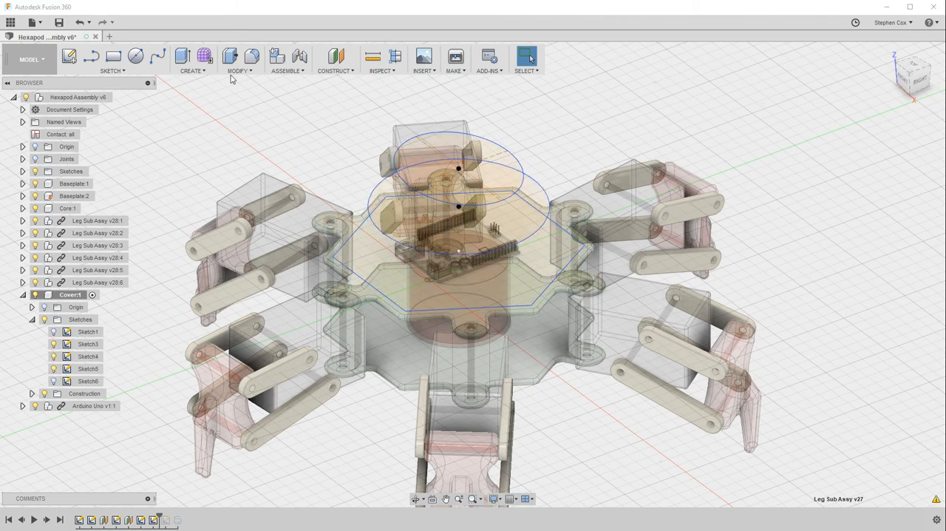
Examine the stacked hexagon and circle profiles of the cover from the side
click(193, 72)
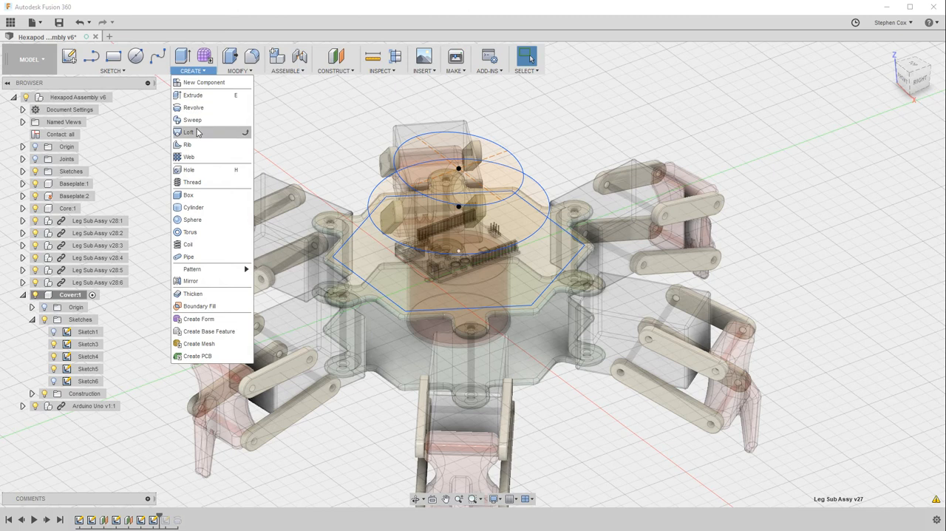
click(592, 95)
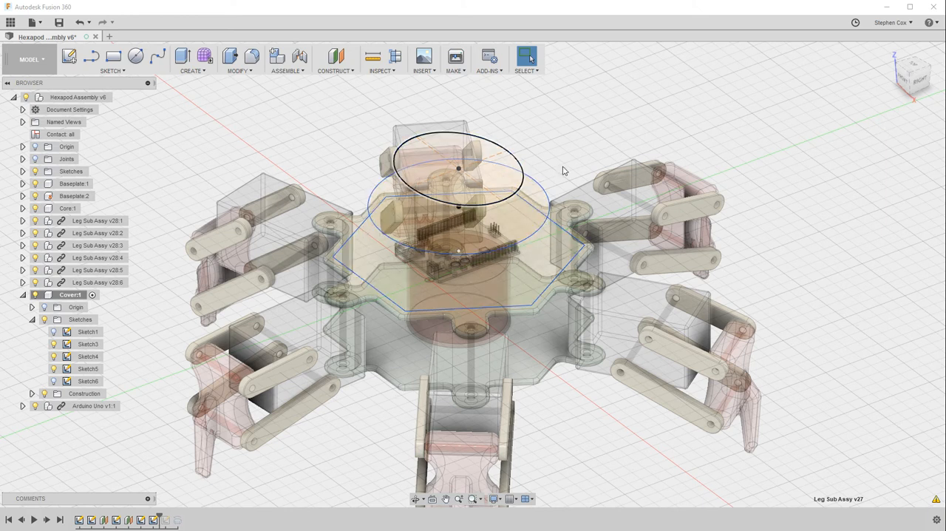
click(917, 77)
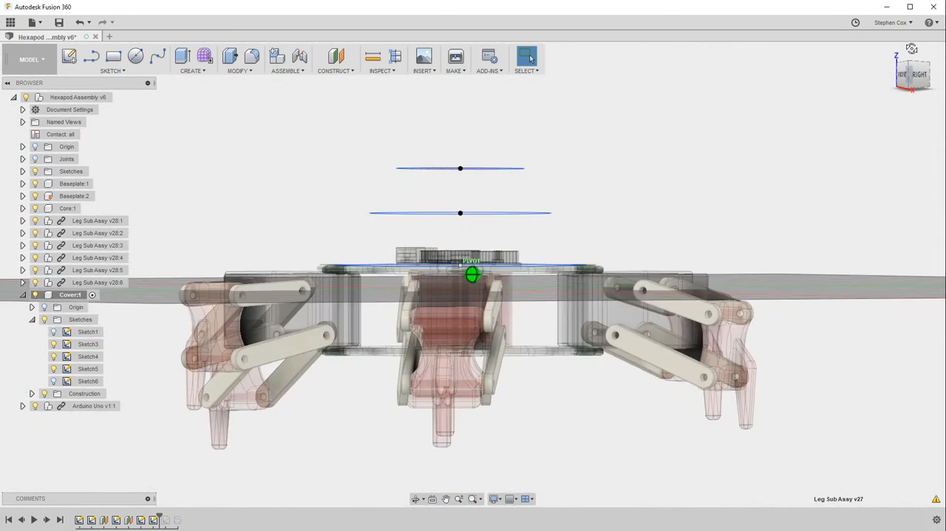
click(912, 49)
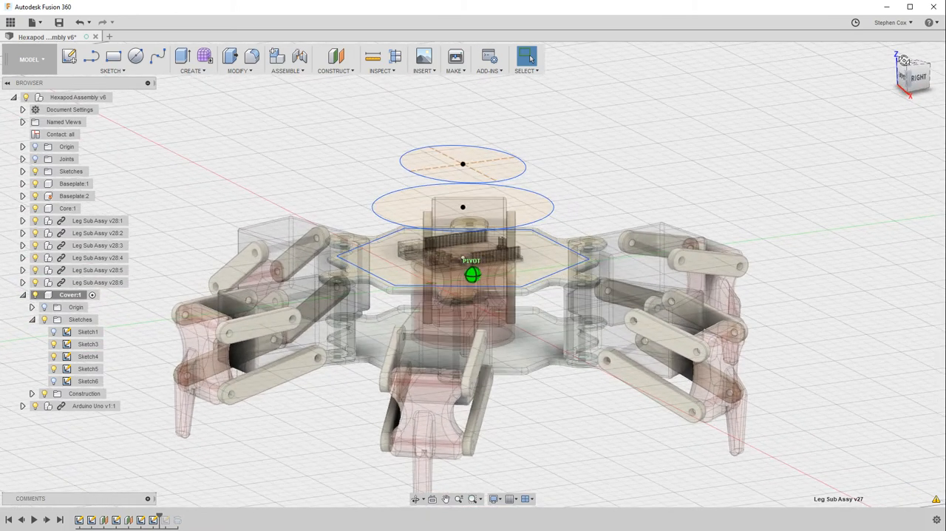
mouse_move(904, 61)
shift+middle_down()
mouse_move(888, 53)
mouse_move(888, 62)
shift+middle_up()
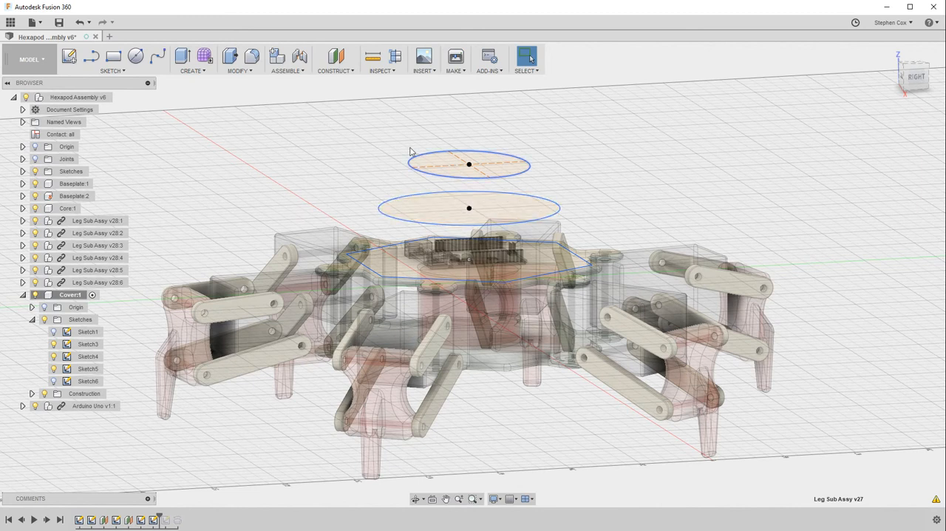
click(334, 70)
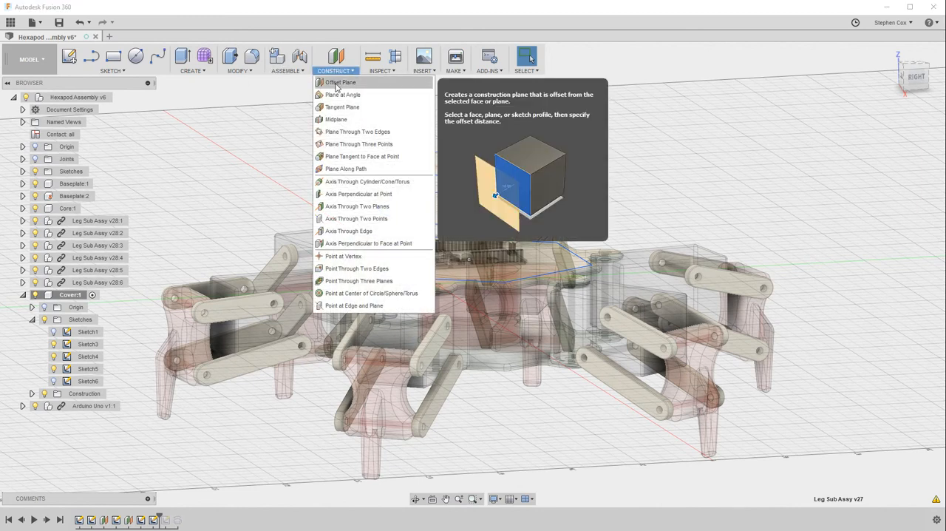
click(336, 83)
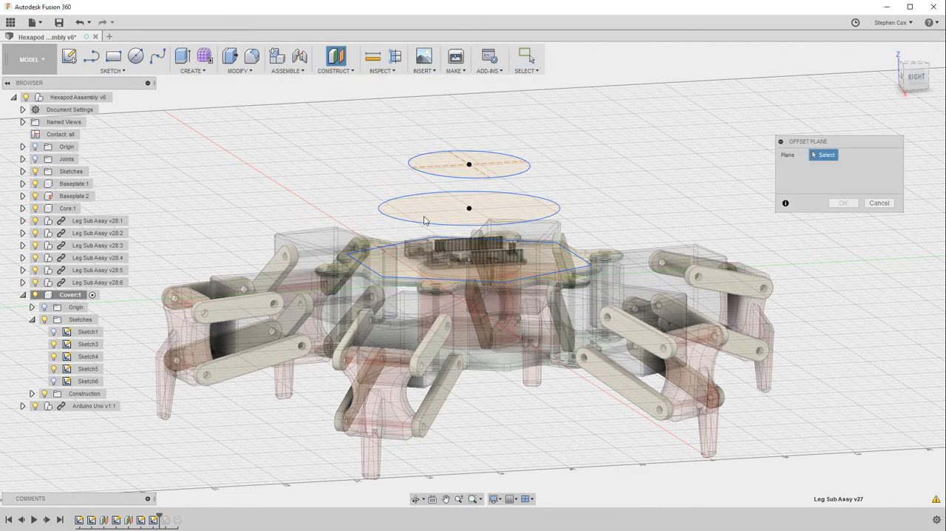
click(452, 206)
drag(466, 195, 481, 111)
mouse_move(920, 82)
mouse_down()
mouse_move(920, 68)
mouse_move(919, 92)
mouse_up()
click(880, 203)
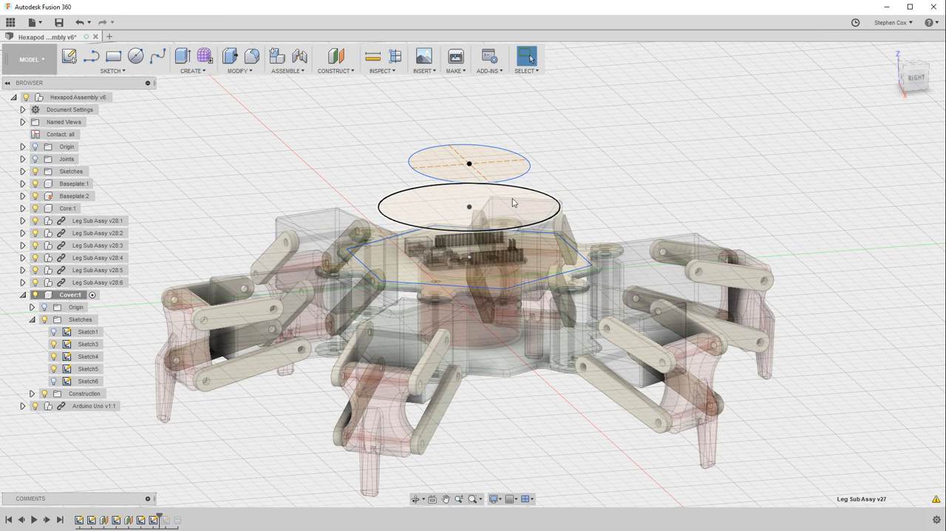
Set up a new-body Loft from the hexagon in Sketch3 through the Sketch4 circle to the Sketch5 circle
mouse_move(919, 83)
mouse_down()
mouse_move(918, 67)
mouse_move(945, 76)
mouse_up()
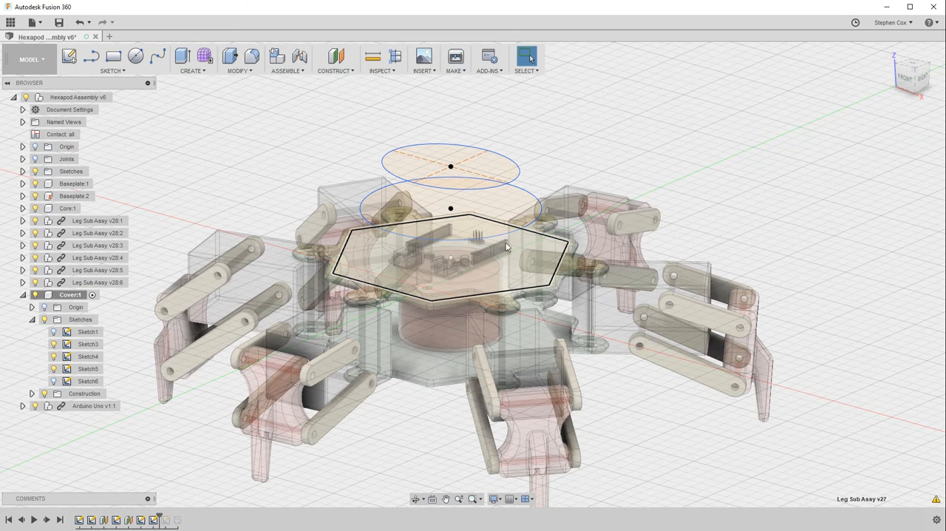
click(530, 268)
click(187, 71)
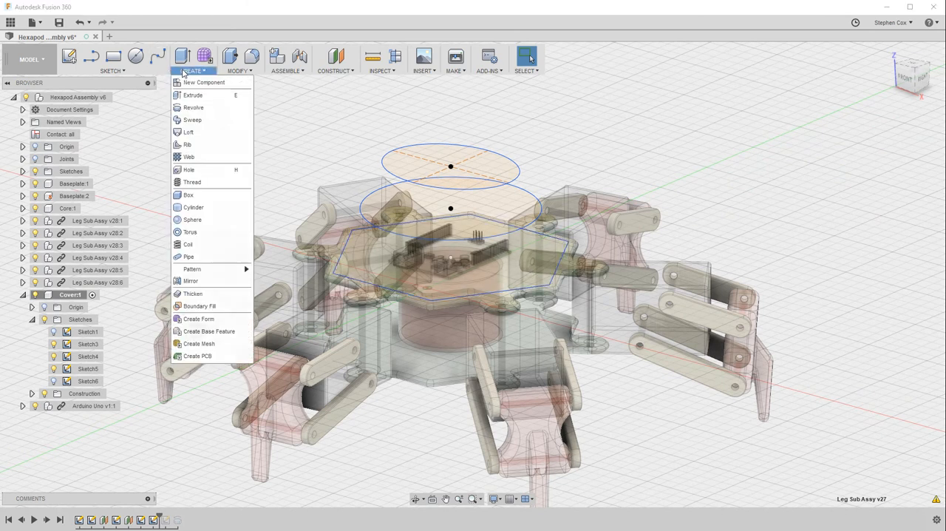
click(188, 133)
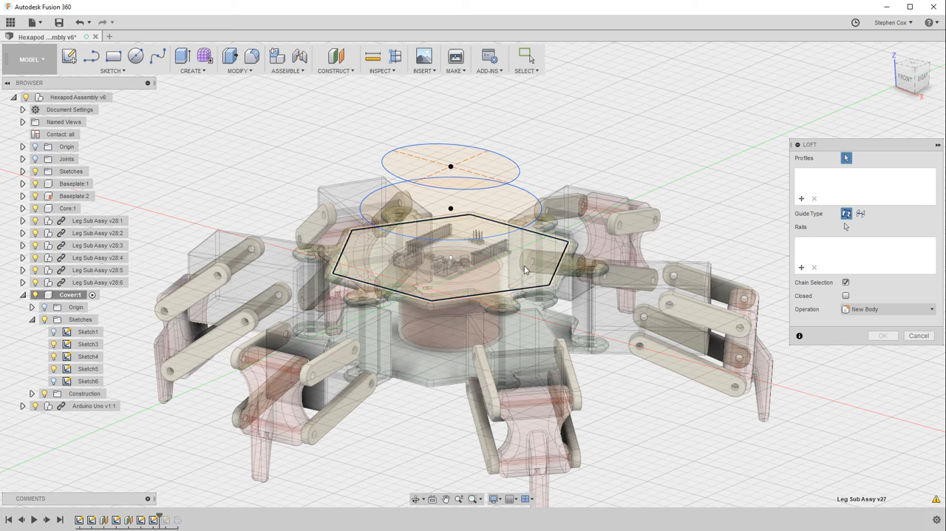
click(525, 270)
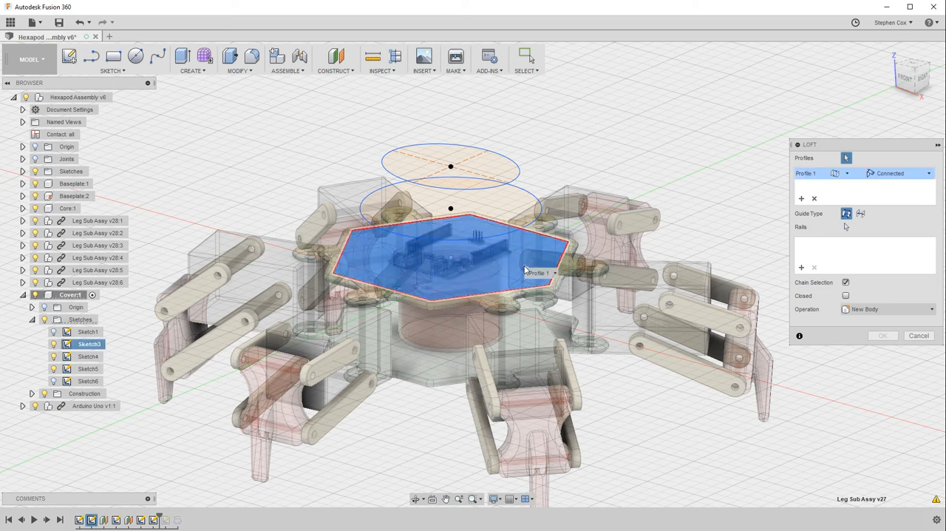
click(512, 209)
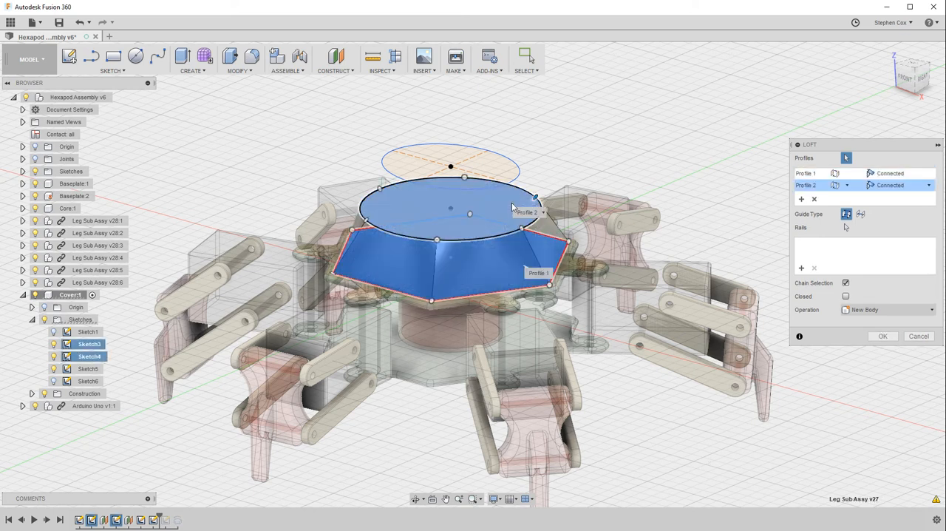
click(489, 174)
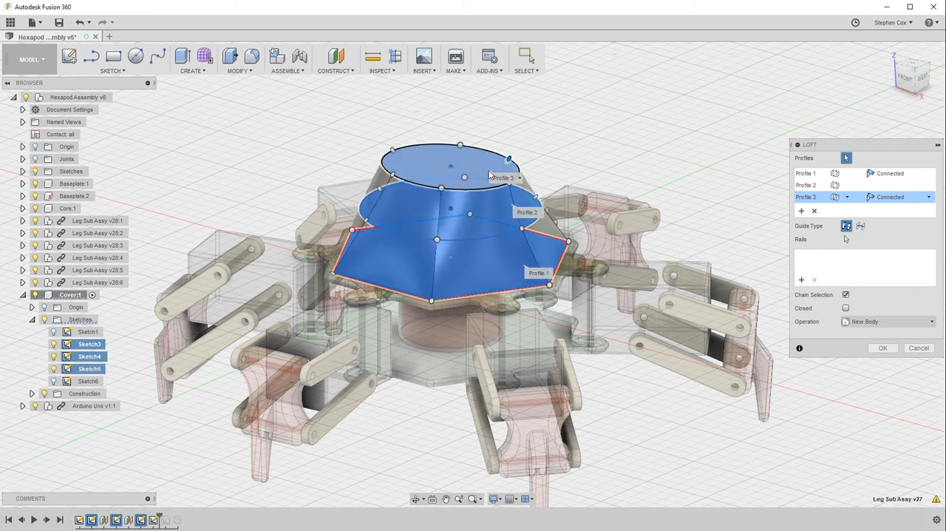
Set the end condition of both Profile 1 and Profile 3 of the loft to Direction
click(903, 76)
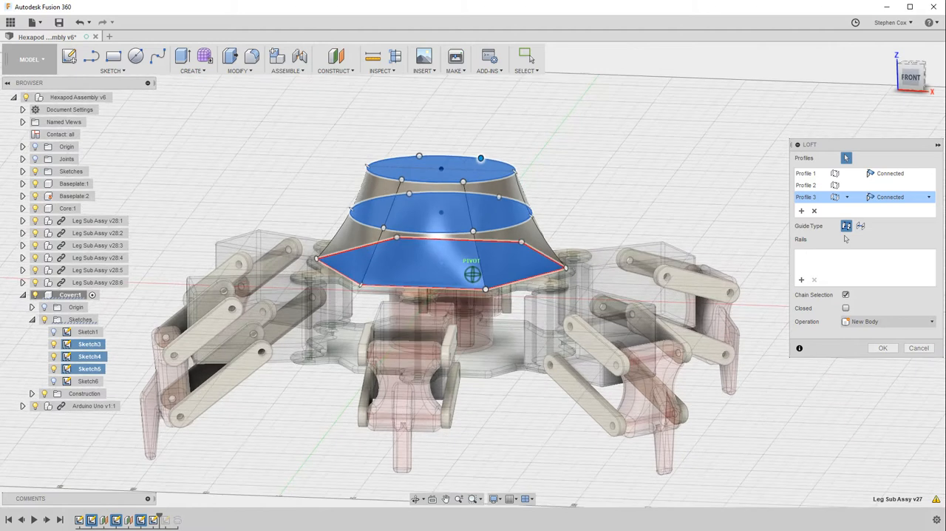
drag(904, 68, 902, 77)
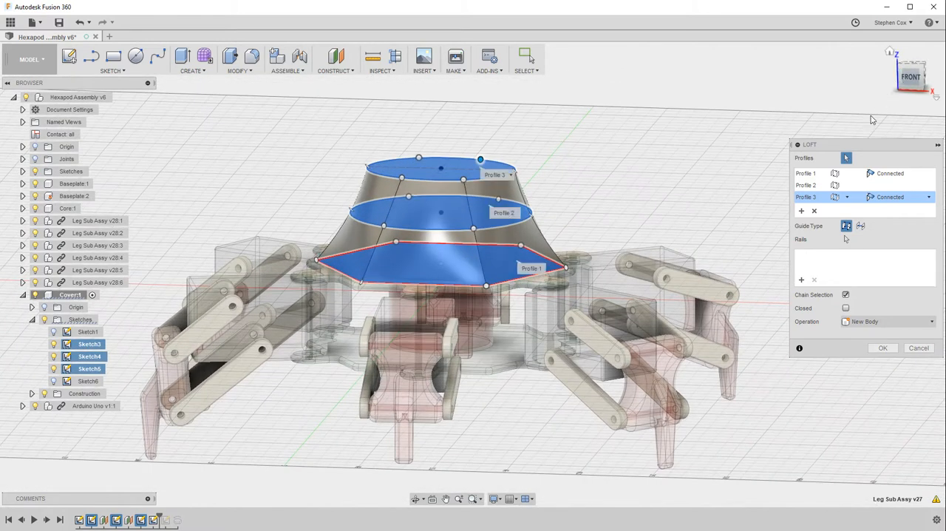
click(926, 174)
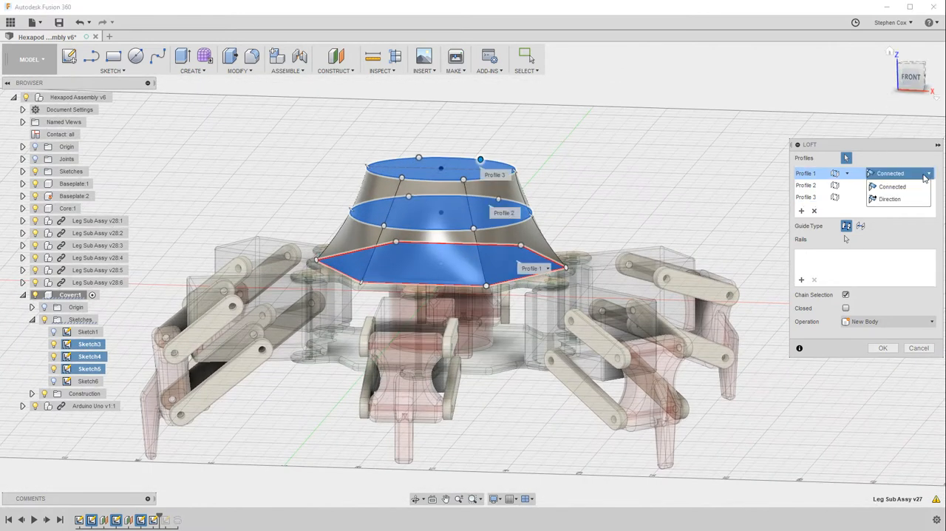
click(891, 199)
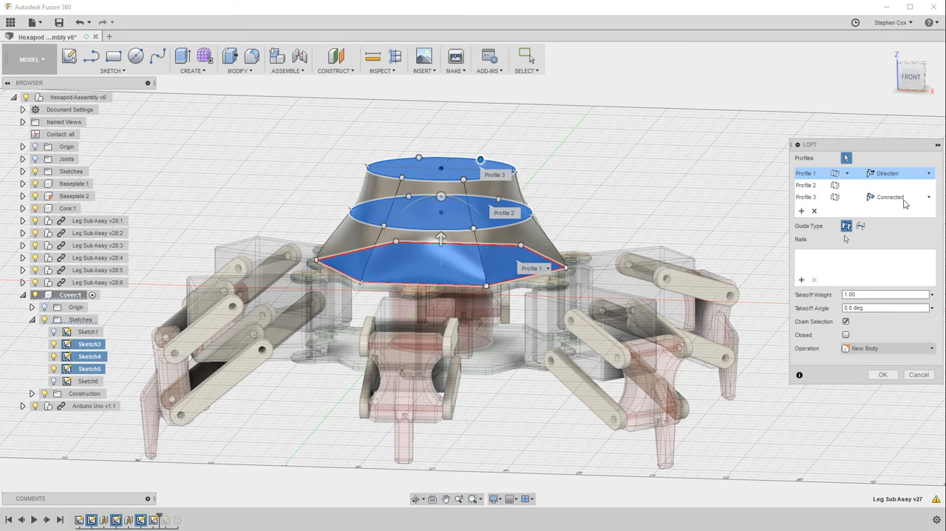
click(926, 197)
click(901, 223)
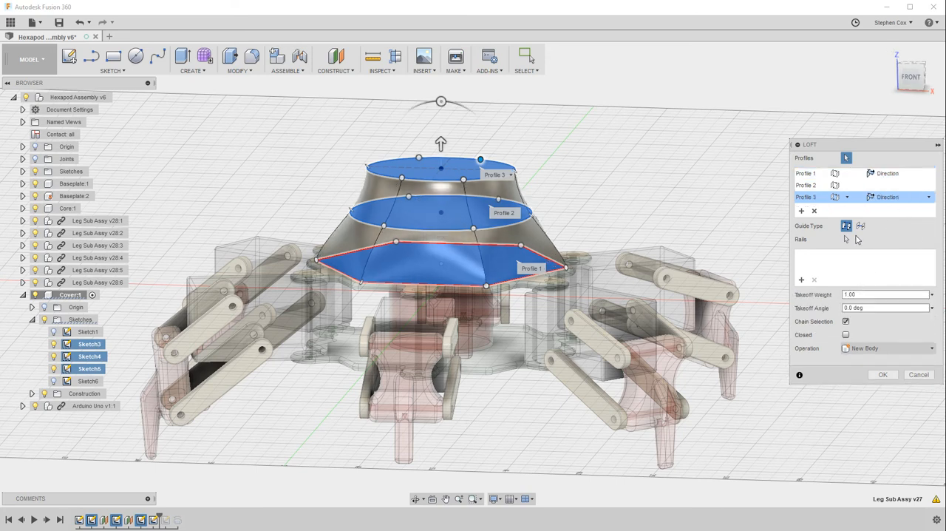
Try a takeoff weight of 3 for Profile 3, set it to 5, and create the loft
click(849, 296)
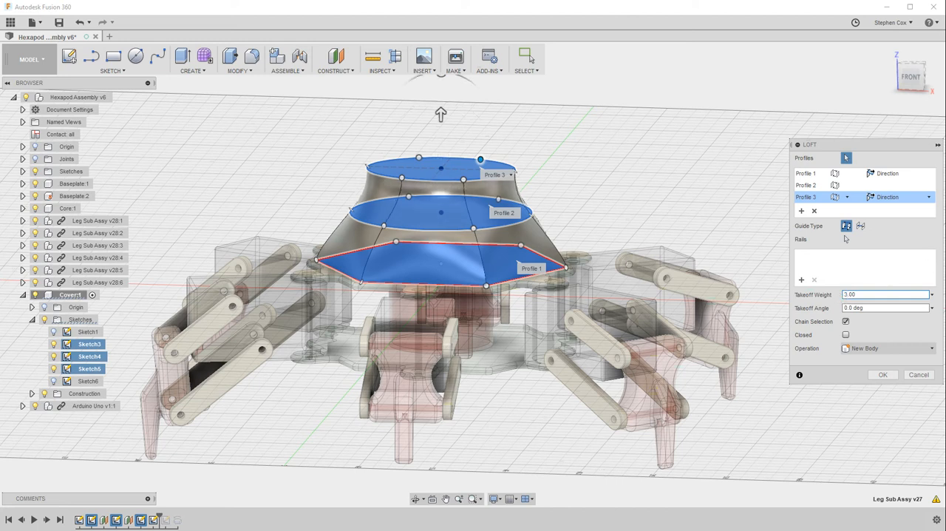
click(911, 77)
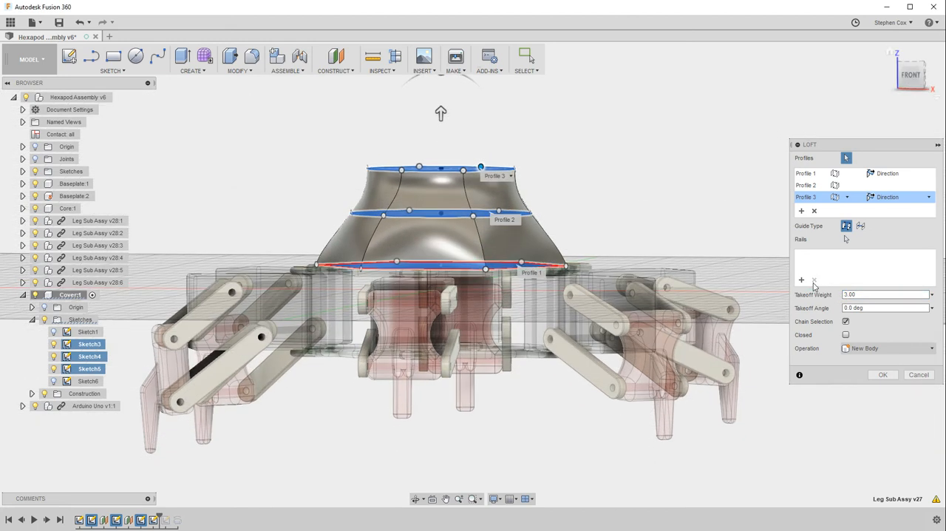
click(845, 295)
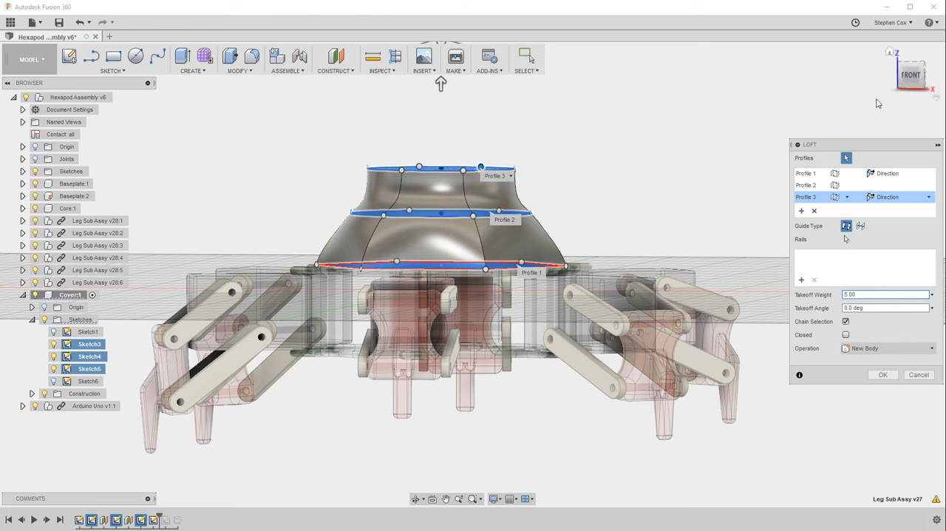
mouse_move(911, 81)
mouse_down()
mouse_move(843, 105)
mouse_move(868, 91)
mouse_up()
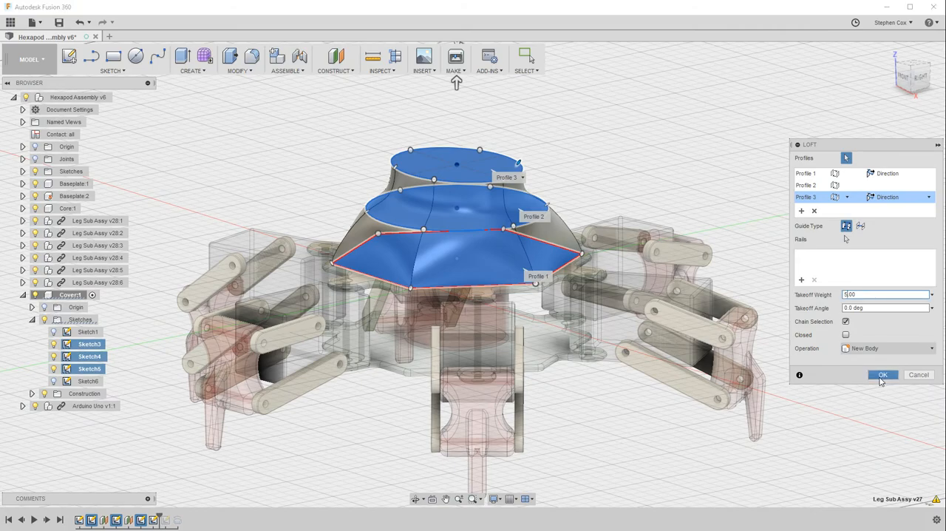
click(883, 374)
mouse_move(918, 74)
mouse_down()
mouse_move(892, 79)
mouse_move(919, 72)
mouse_move(896, 72)
mouse_move(905, 117)
mouse_move(919, 107)
mouse_move(922, 79)
mouse_move(913, 72)
mouse_up()
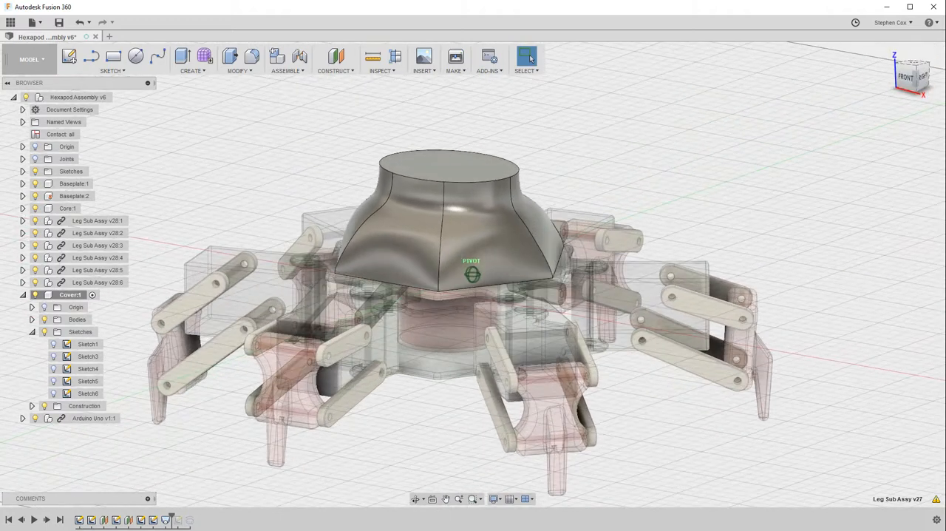
Show Sketch6 and examine its small notched circular profile on the cover's top rim
click(185, 71)
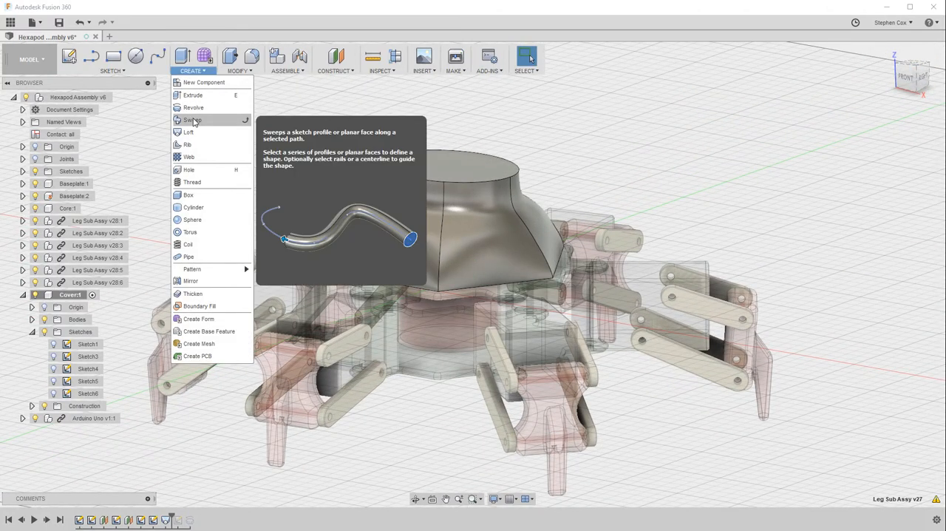
click(52, 394)
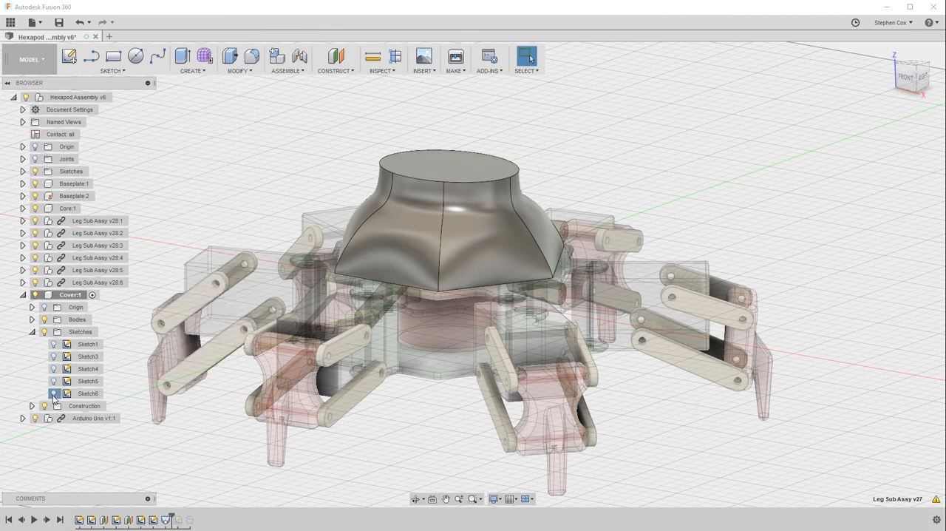
click(923, 81)
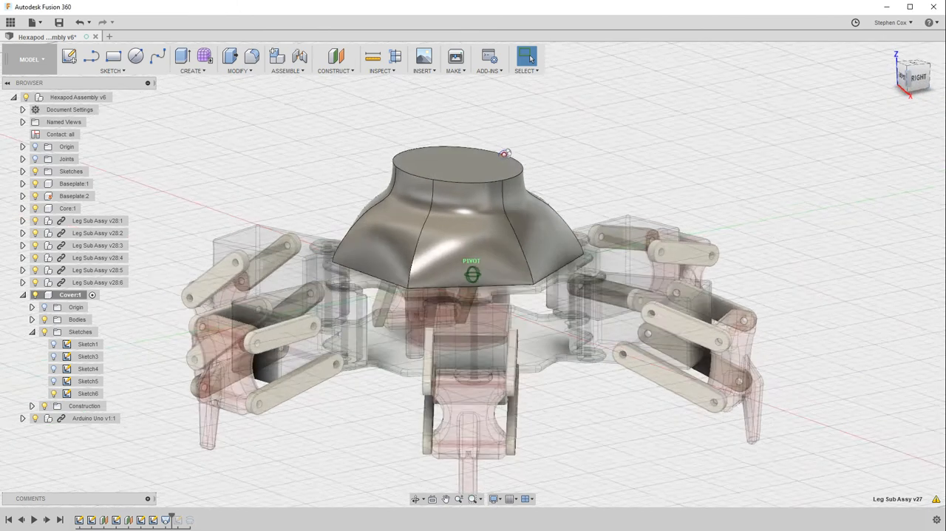
scroll(523, 169, up, 3)
scroll(524, 169, up, 5)
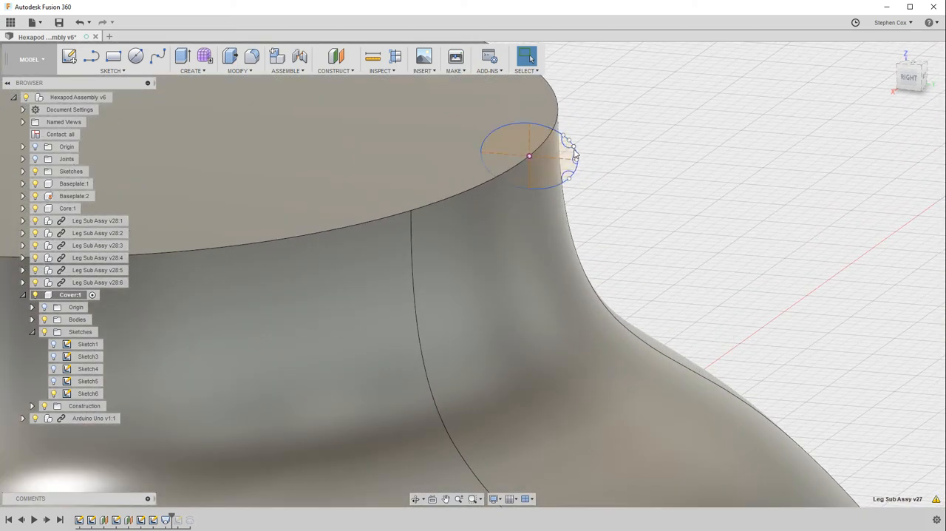
scroll(545, 164, down, 5)
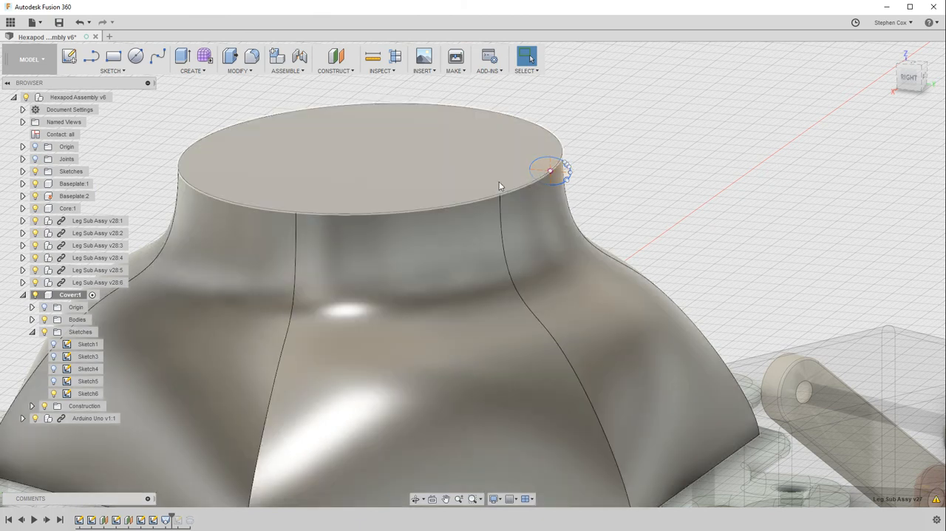
Sweep the Sketch6 profile along the cover's circular top edge with the operation set to Join
click(199, 73)
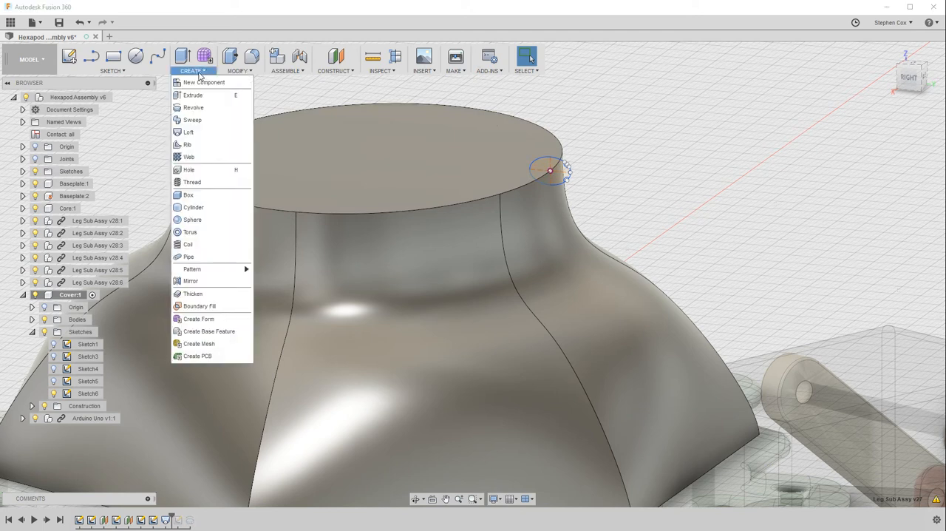
click(199, 121)
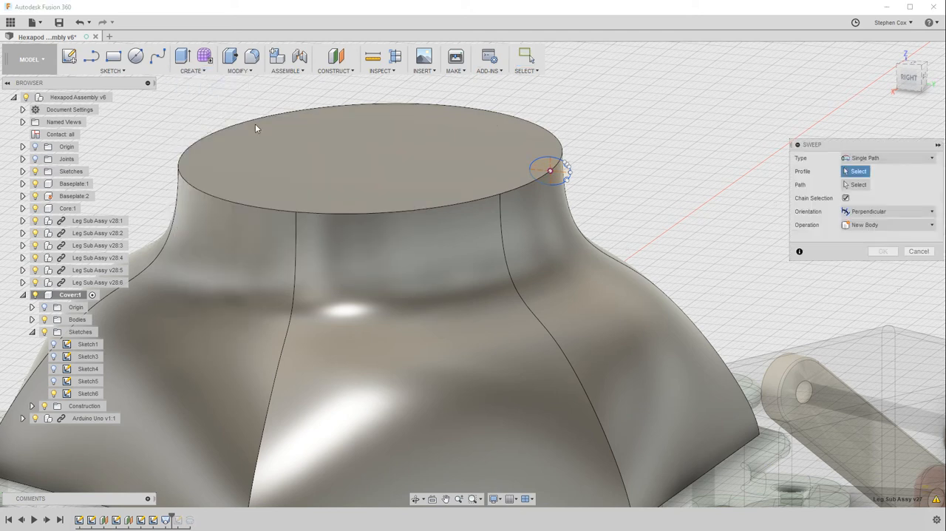
click(560, 171)
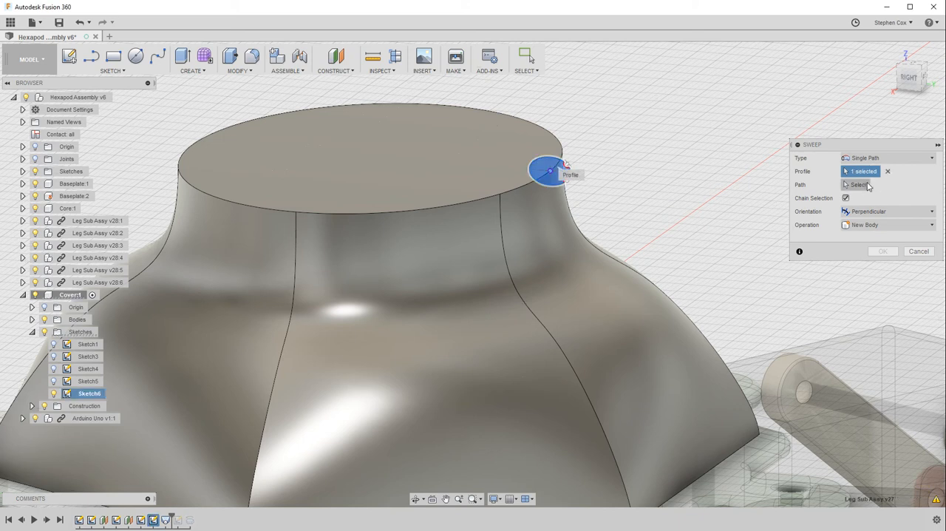
click(864, 185)
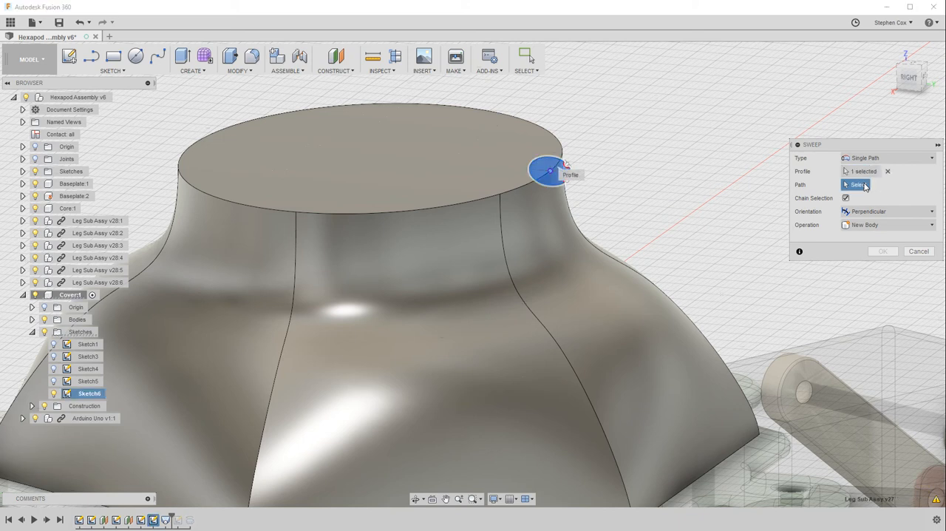
click(505, 193)
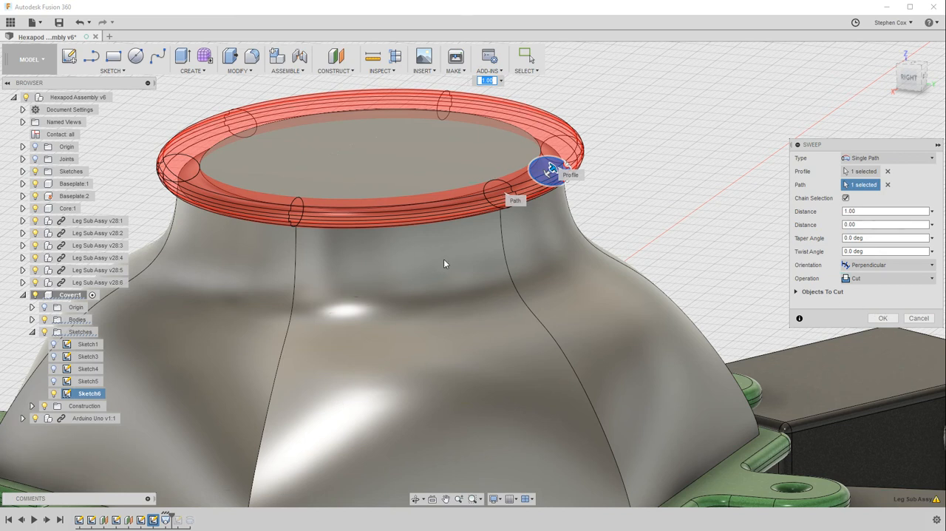
click(880, 280)
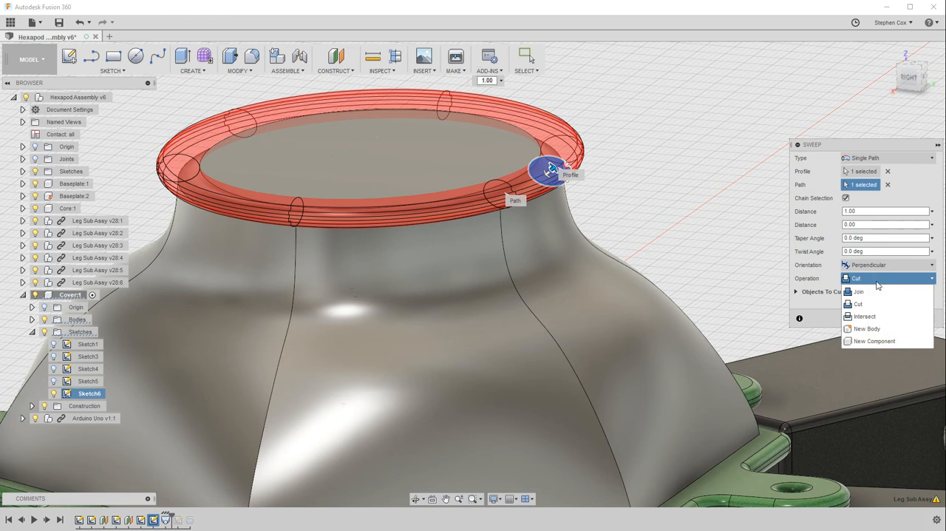
click(874, 293)
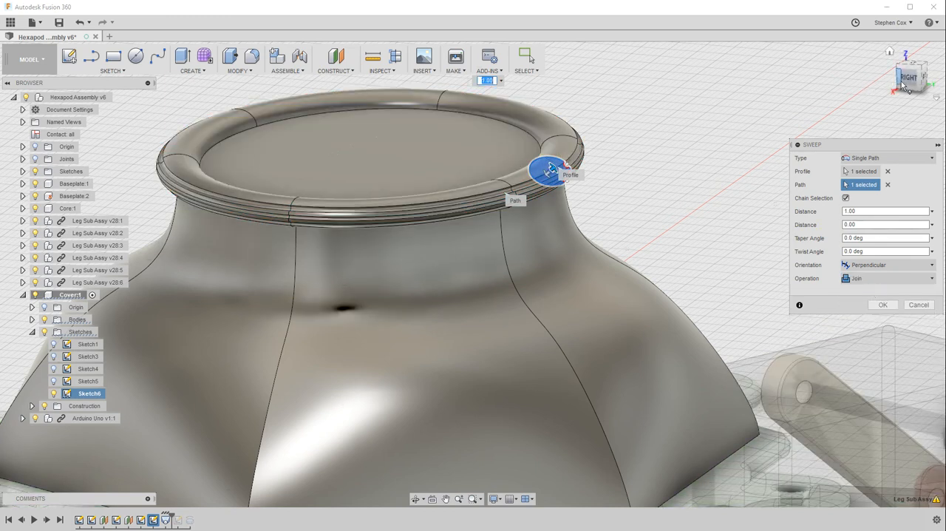
Vary the sweep's extent along the top edge, ending at a distance of 0.161
drag(908, 78, 861, 60)
mouse_move(479, 156)
shift+middle_down()
mouse_move(456, 163)
mouse_move(450, 201)
mouse_move(435, 207)
mouse_move(482, 205)
shift+middle_up()
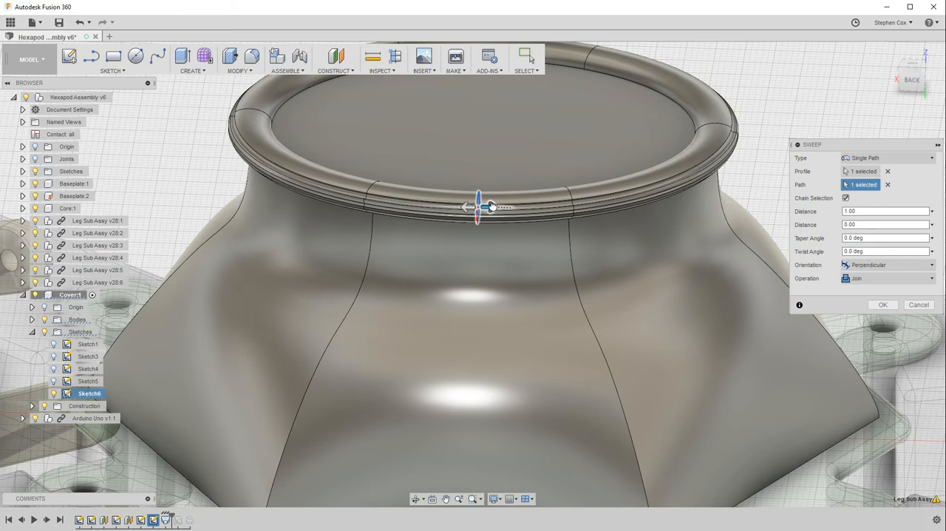
mouse_move(485, 207)
mouse_down()
mouse_move(643, 184)
mouse_move(689, 147)
mouse_move(702, 109)
mouse_move(698, 80)
mouse_move(629, 58)
mouse_move(309, 79)
mouse_move(249, 136)
mouse_move(272, 169)
mouse_move(427, 206)
mouse_move(270, 144)
mouse_up()
drag(315, 178, 504, 212)
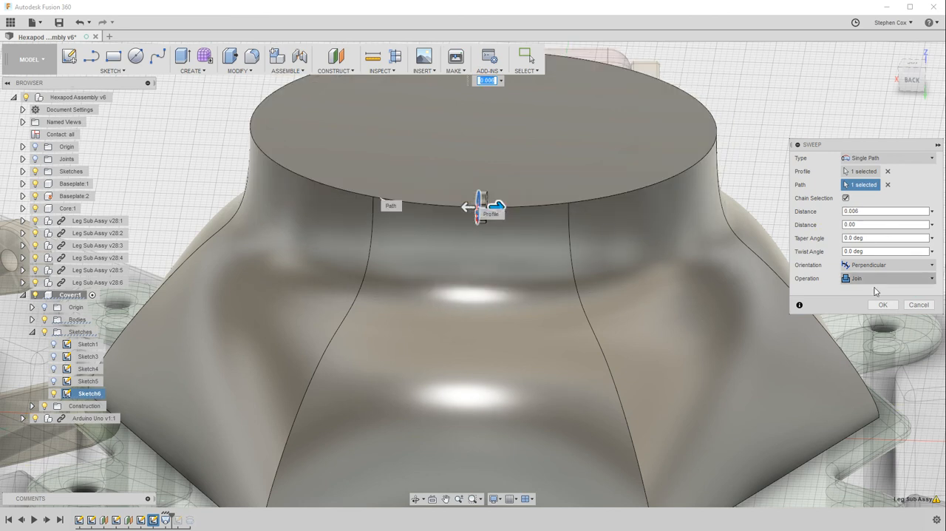
drag(495, 207, 682, 172)
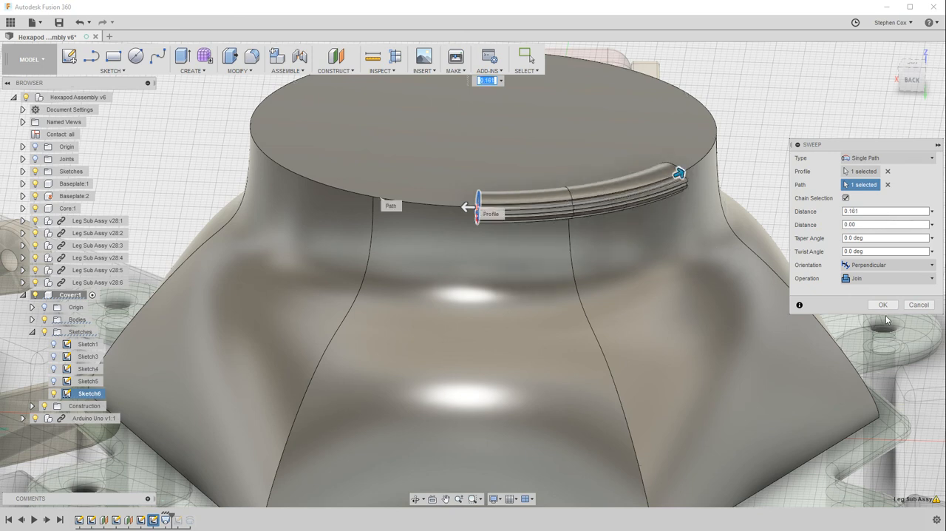
click(187, 71)
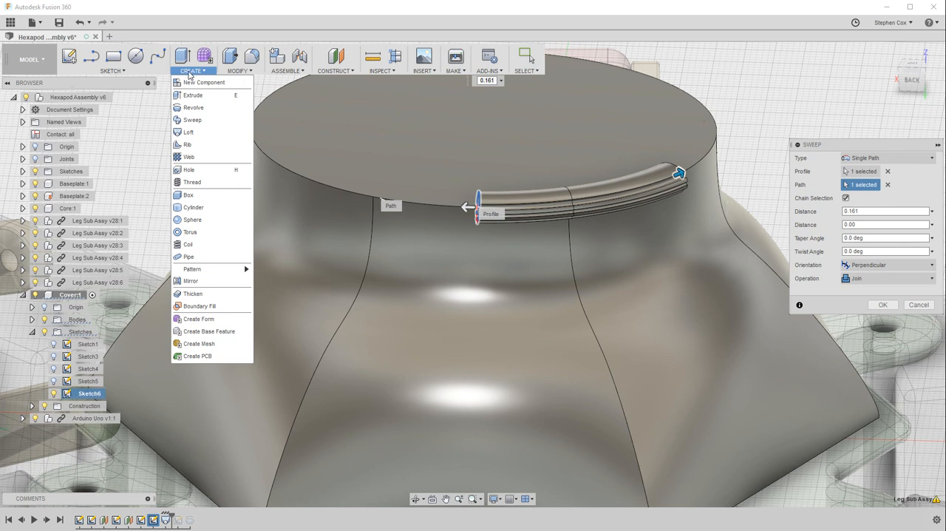